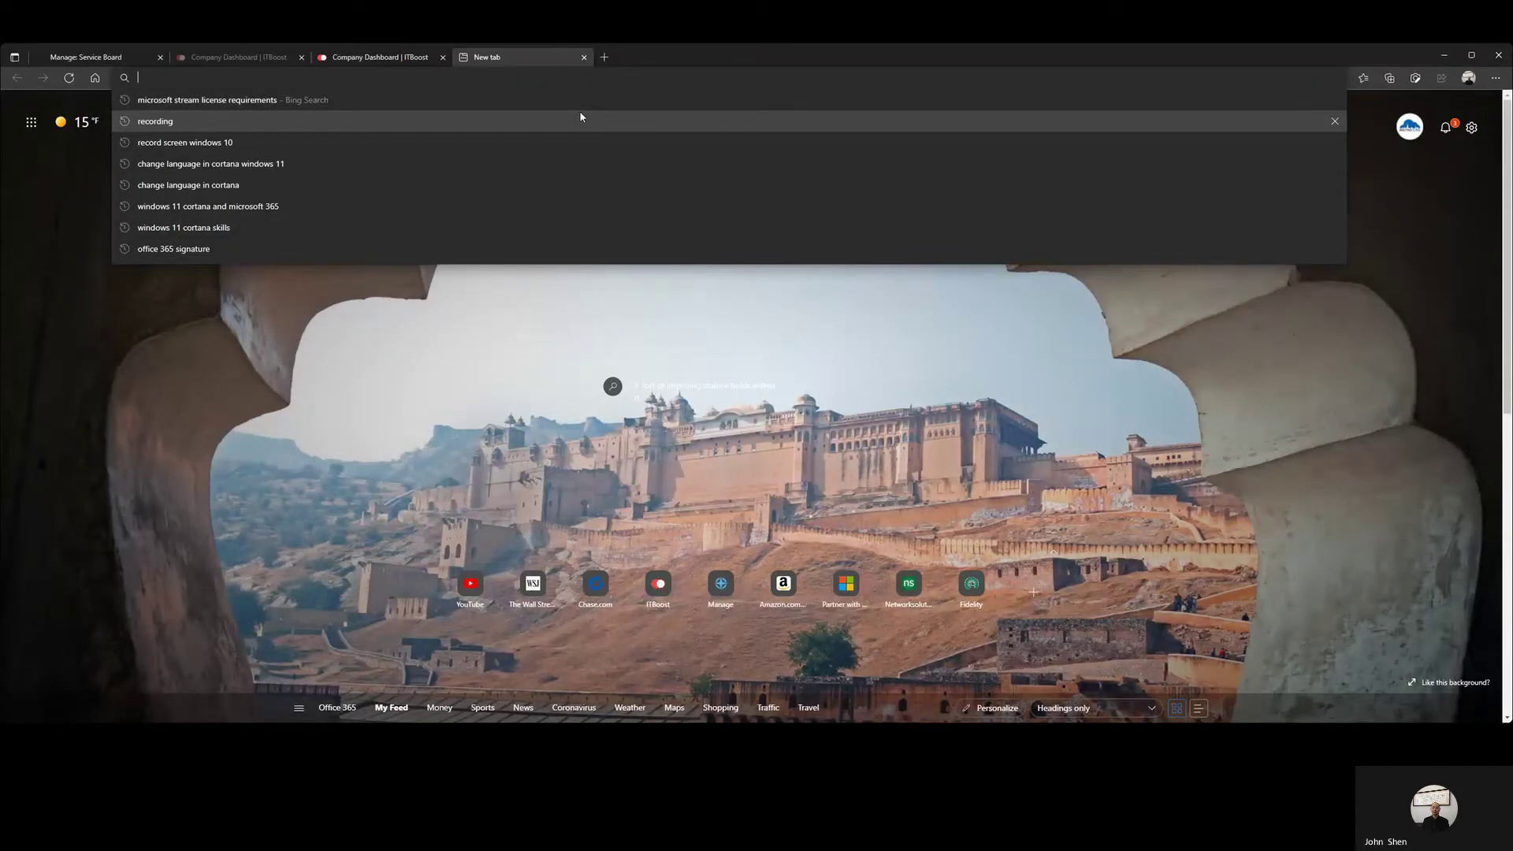
# Load portal.office.com in Edge to reach Microsoft Office Home
pyautogui.write('portal.office.com')
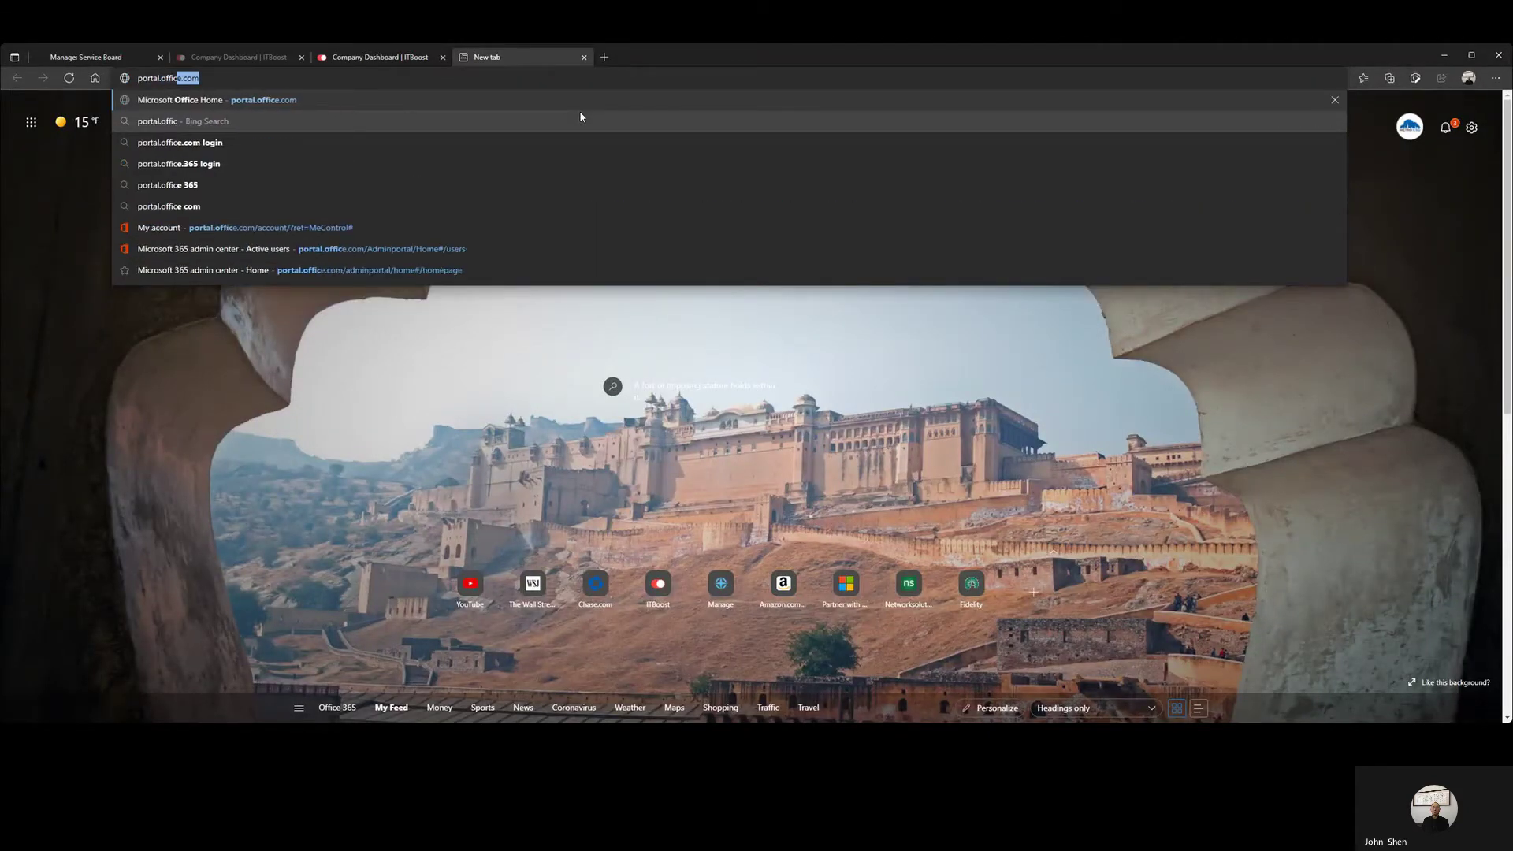
pyautogui.press('Return')
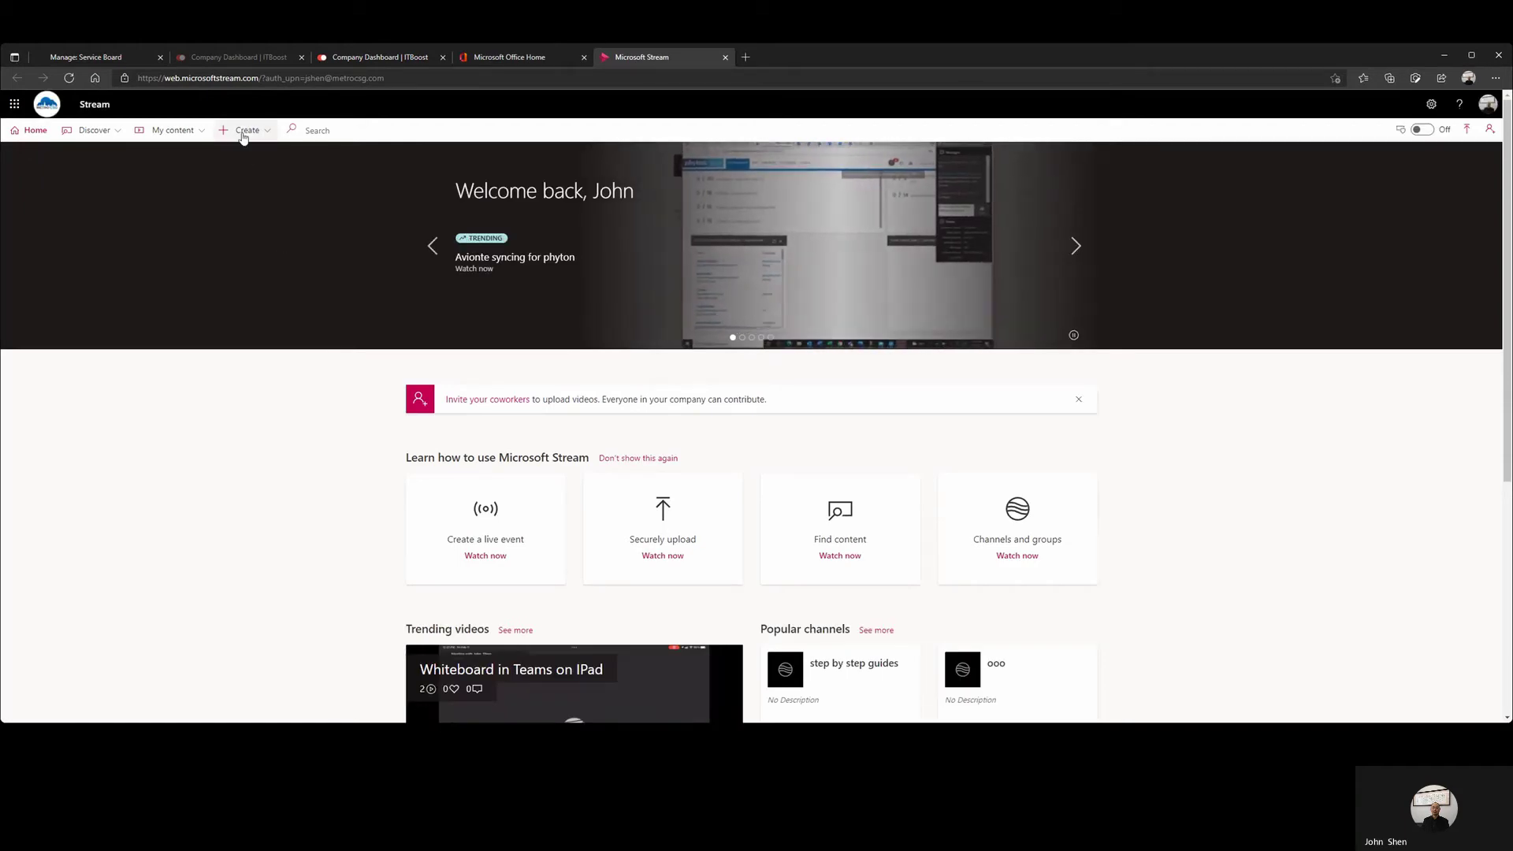
# Set up a new Stream screen recording with camera and microphone turned off
pyautogui.click(244, 132)
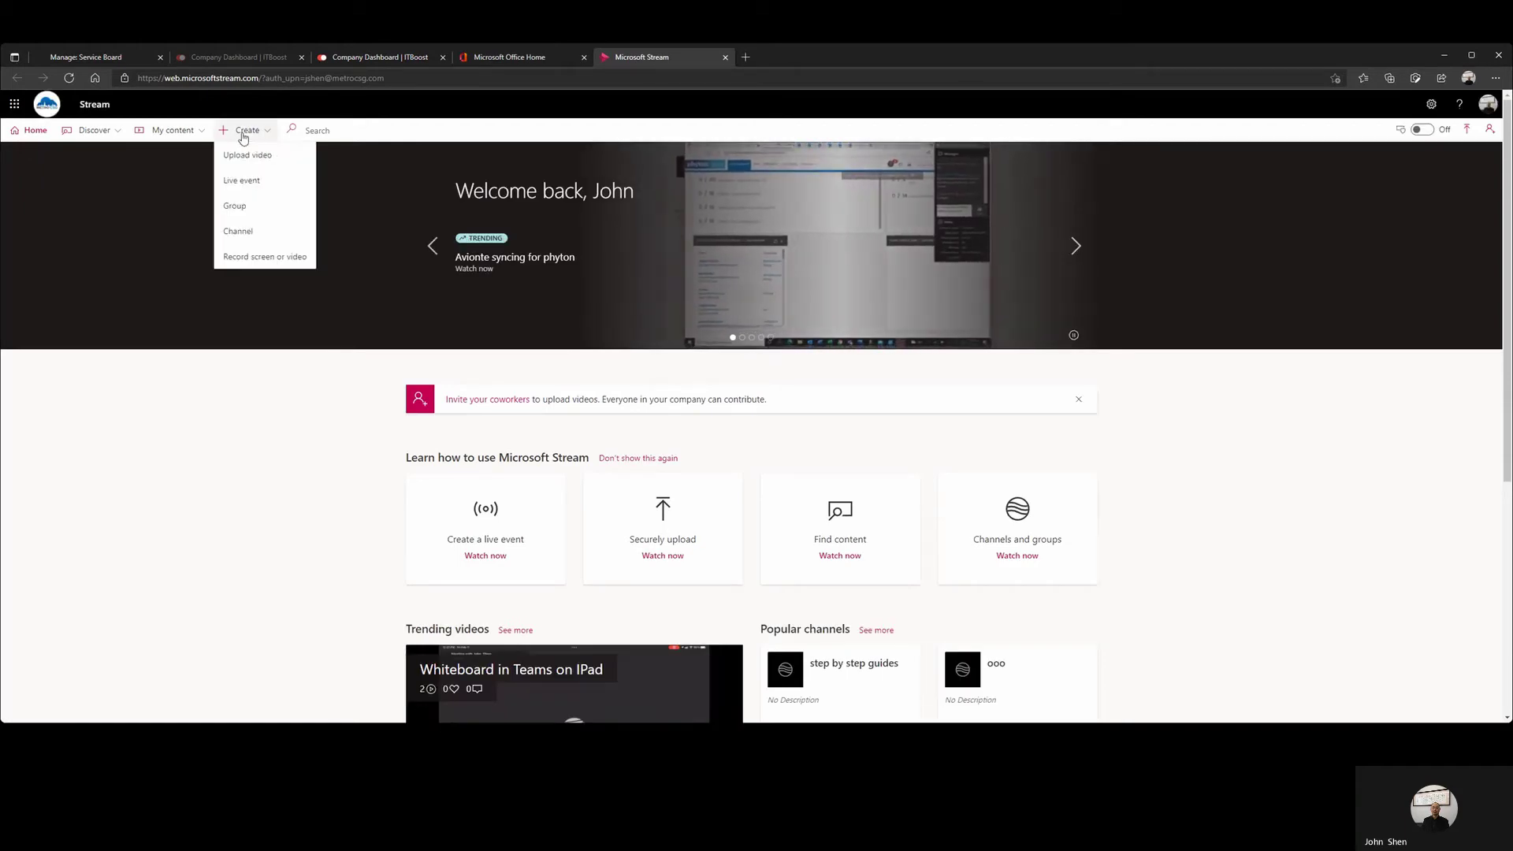
pyautogui.click(254, 262)
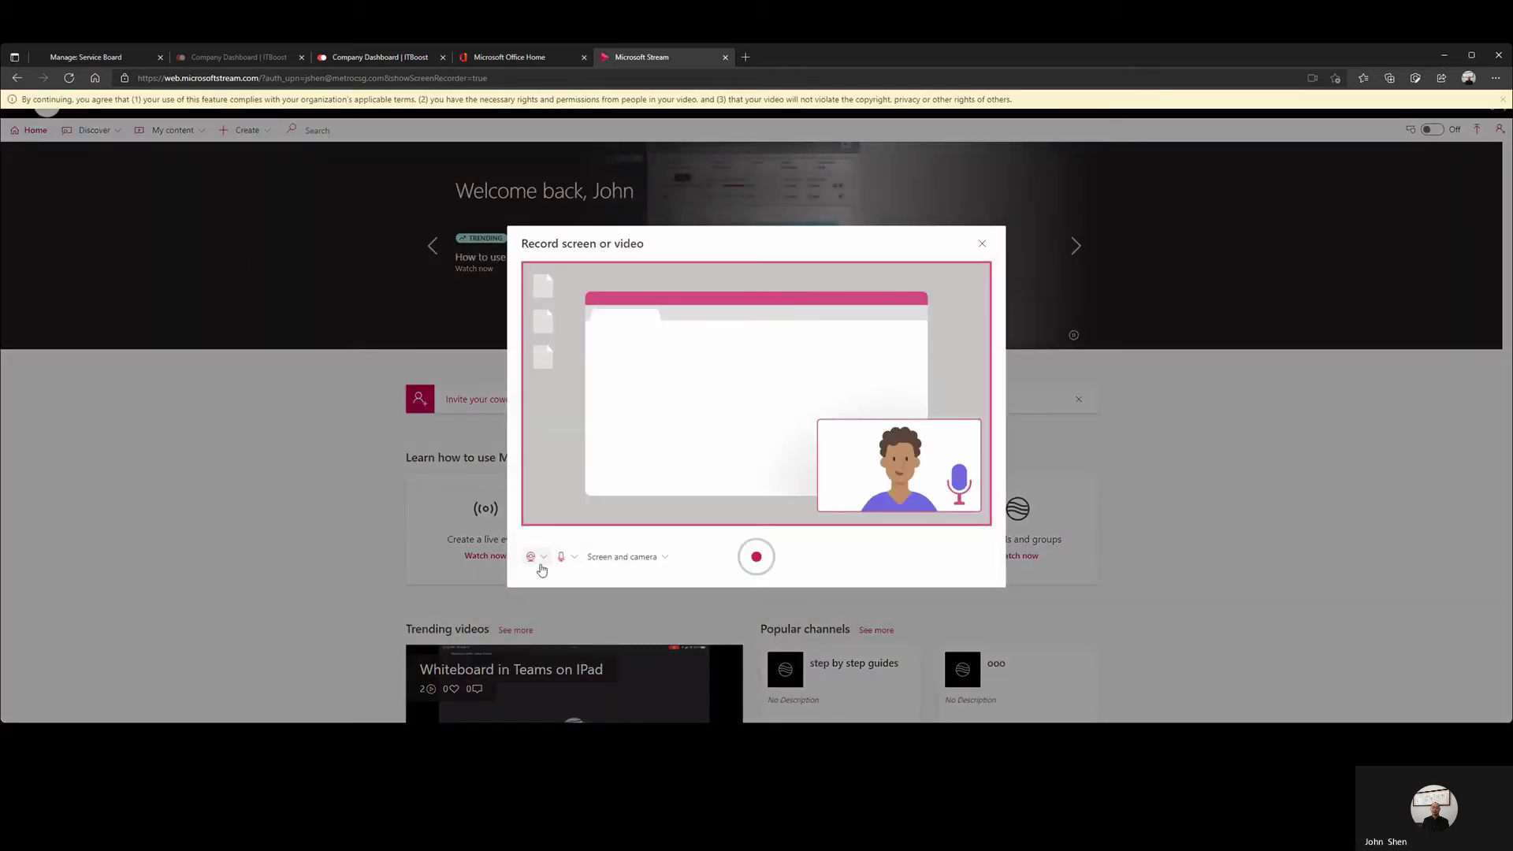
pyautogui.click(534, 558)
pyautogui.click(560, 576)
pyautogui.click(566, 557)
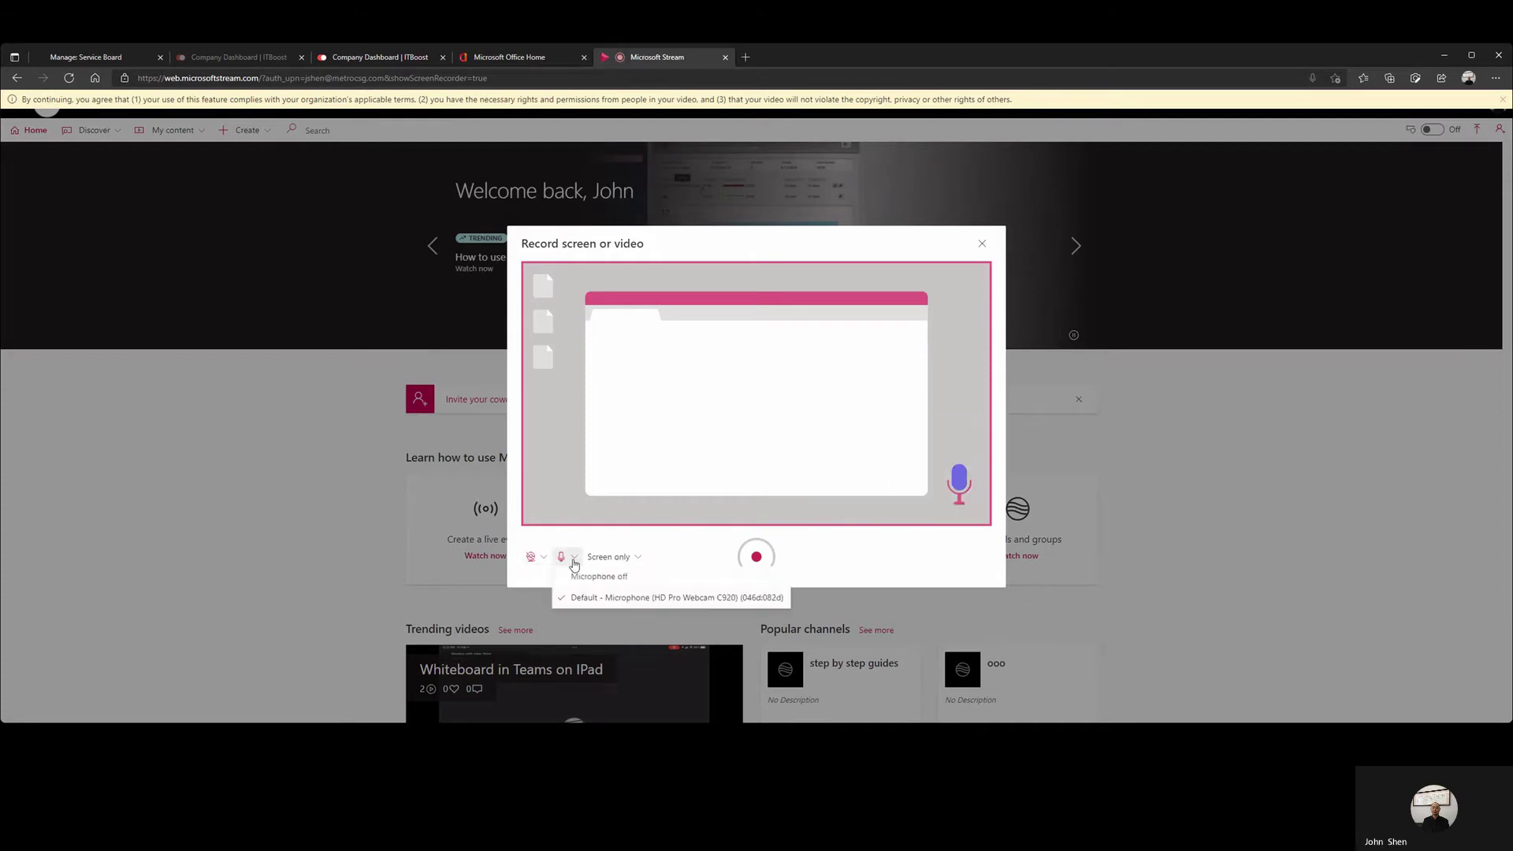
pyautogui.click(581, 577)
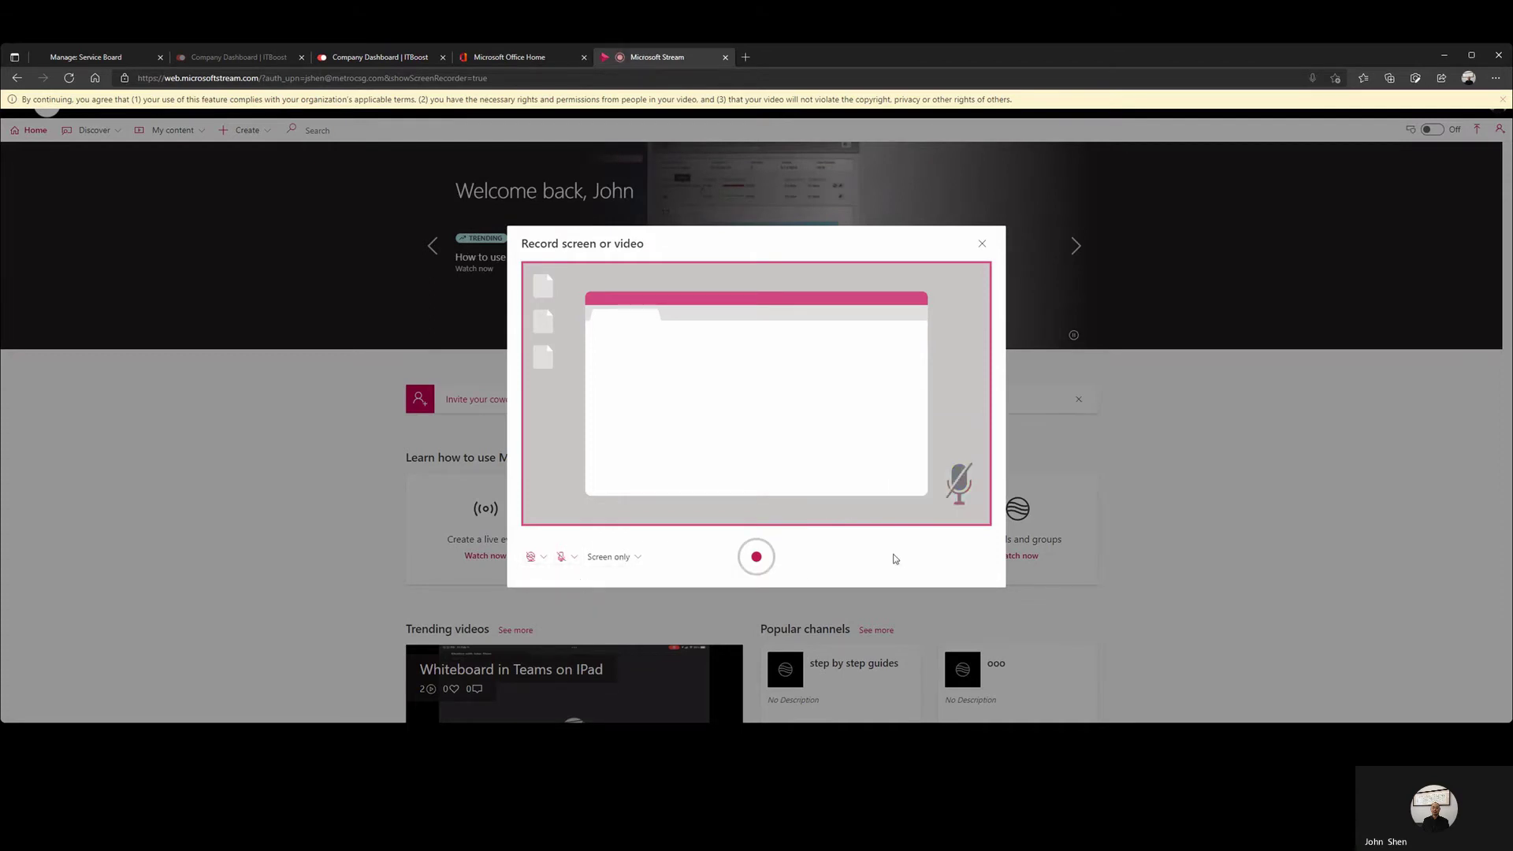
# Start recording only the Microsoft Stream window
pyautogui.click(757, 557)
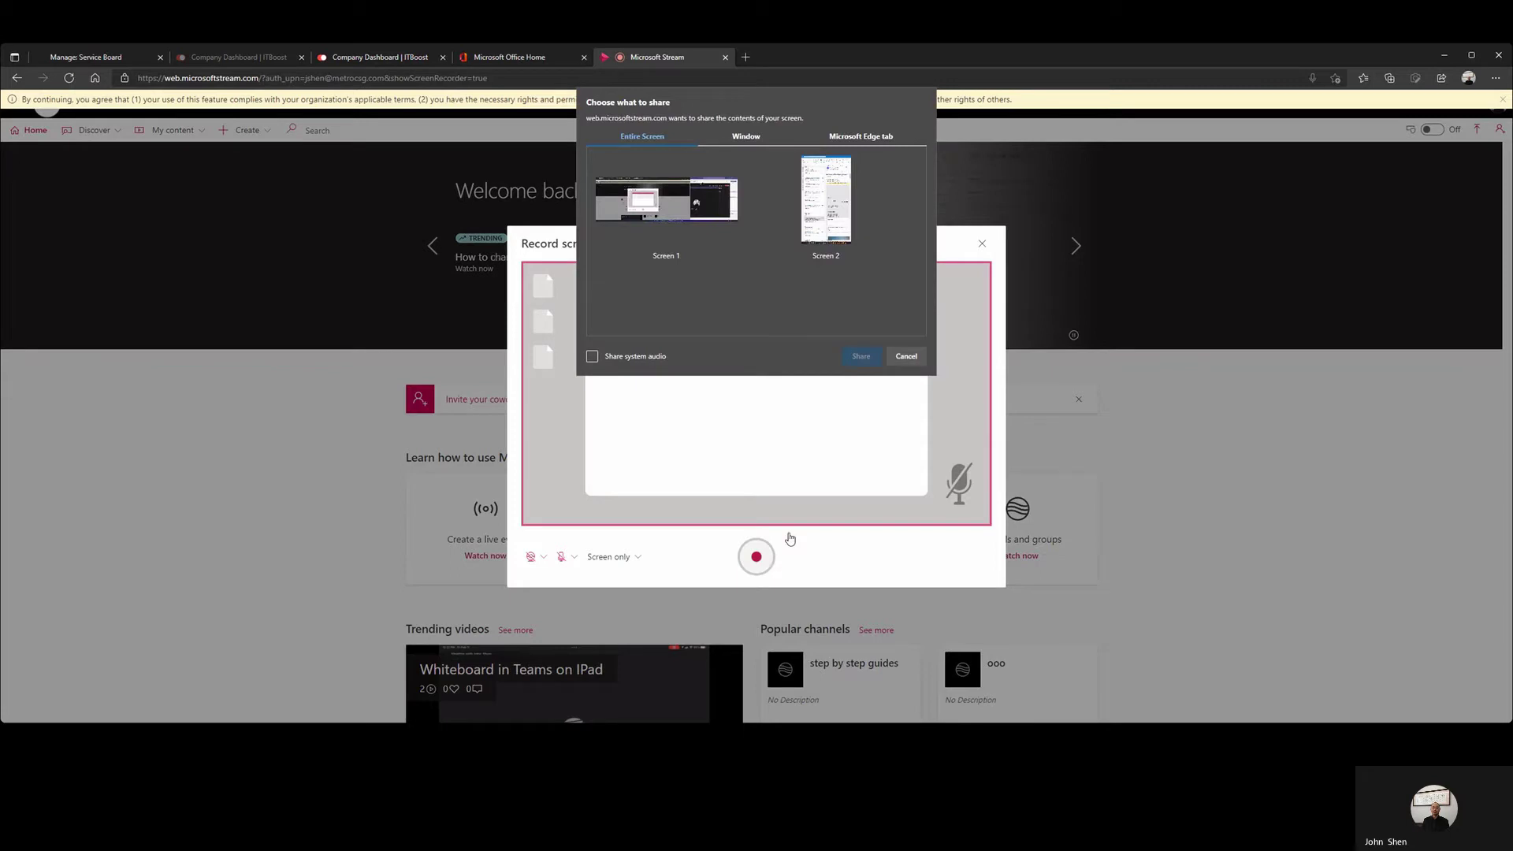
pyautogui.click(747, 140)
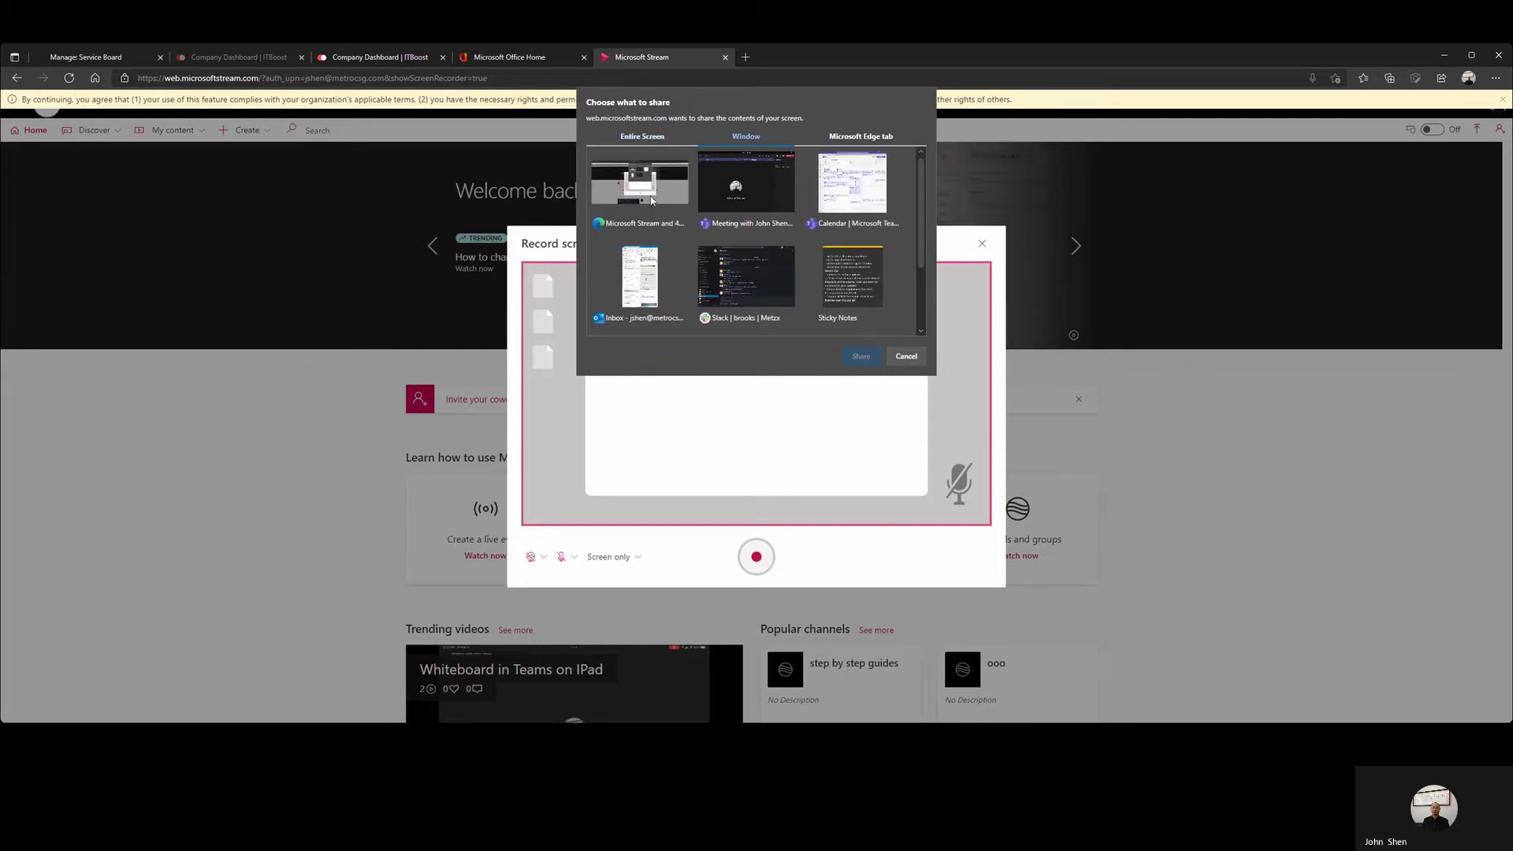
pyautogui.click(653, 192)
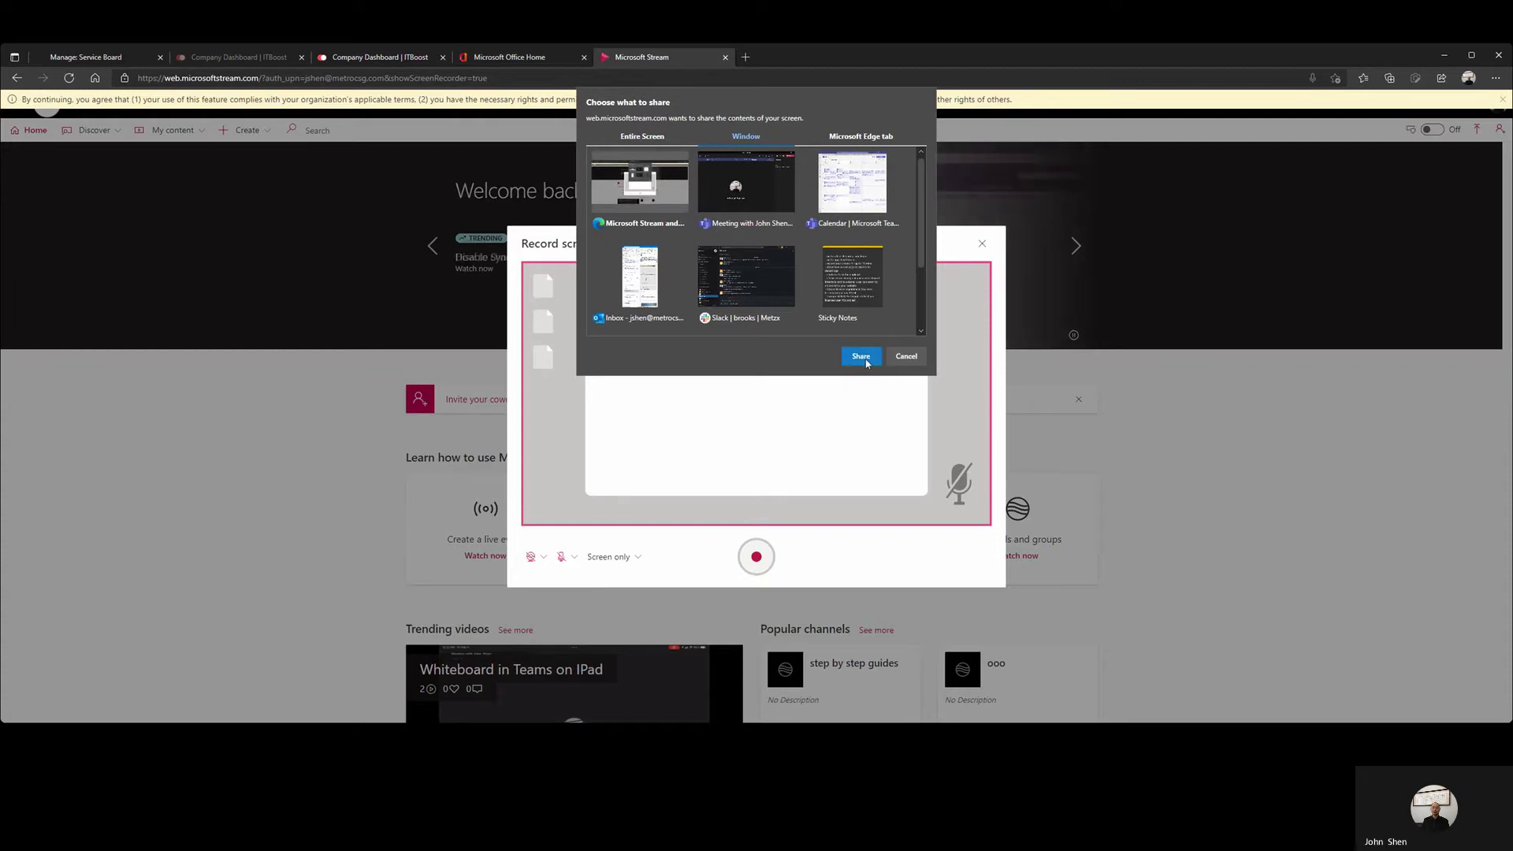
pyautogui.click(862, 357)
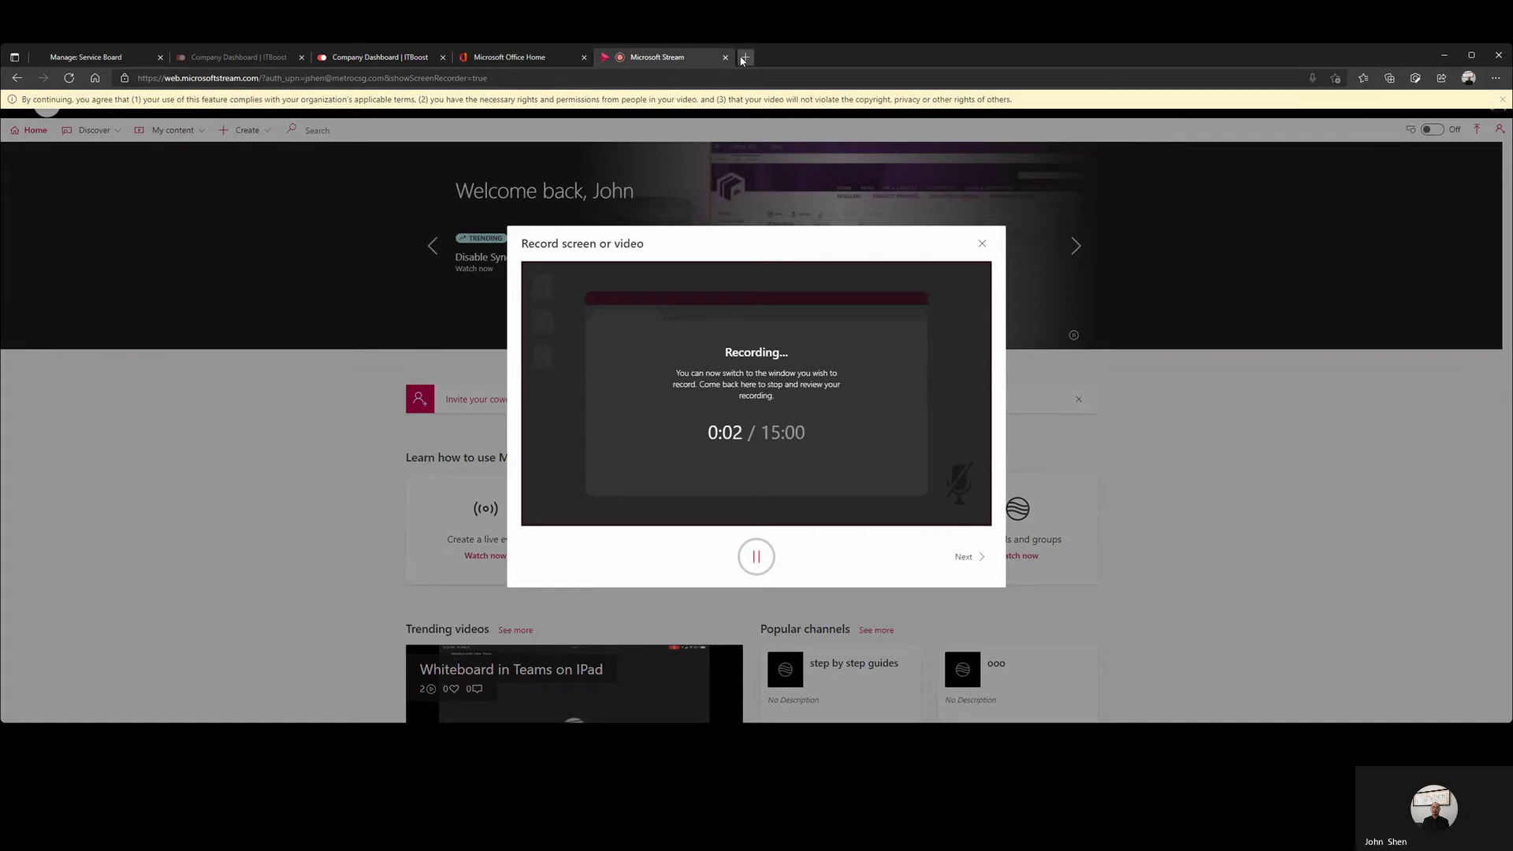
pyautogui.click(745, 57)
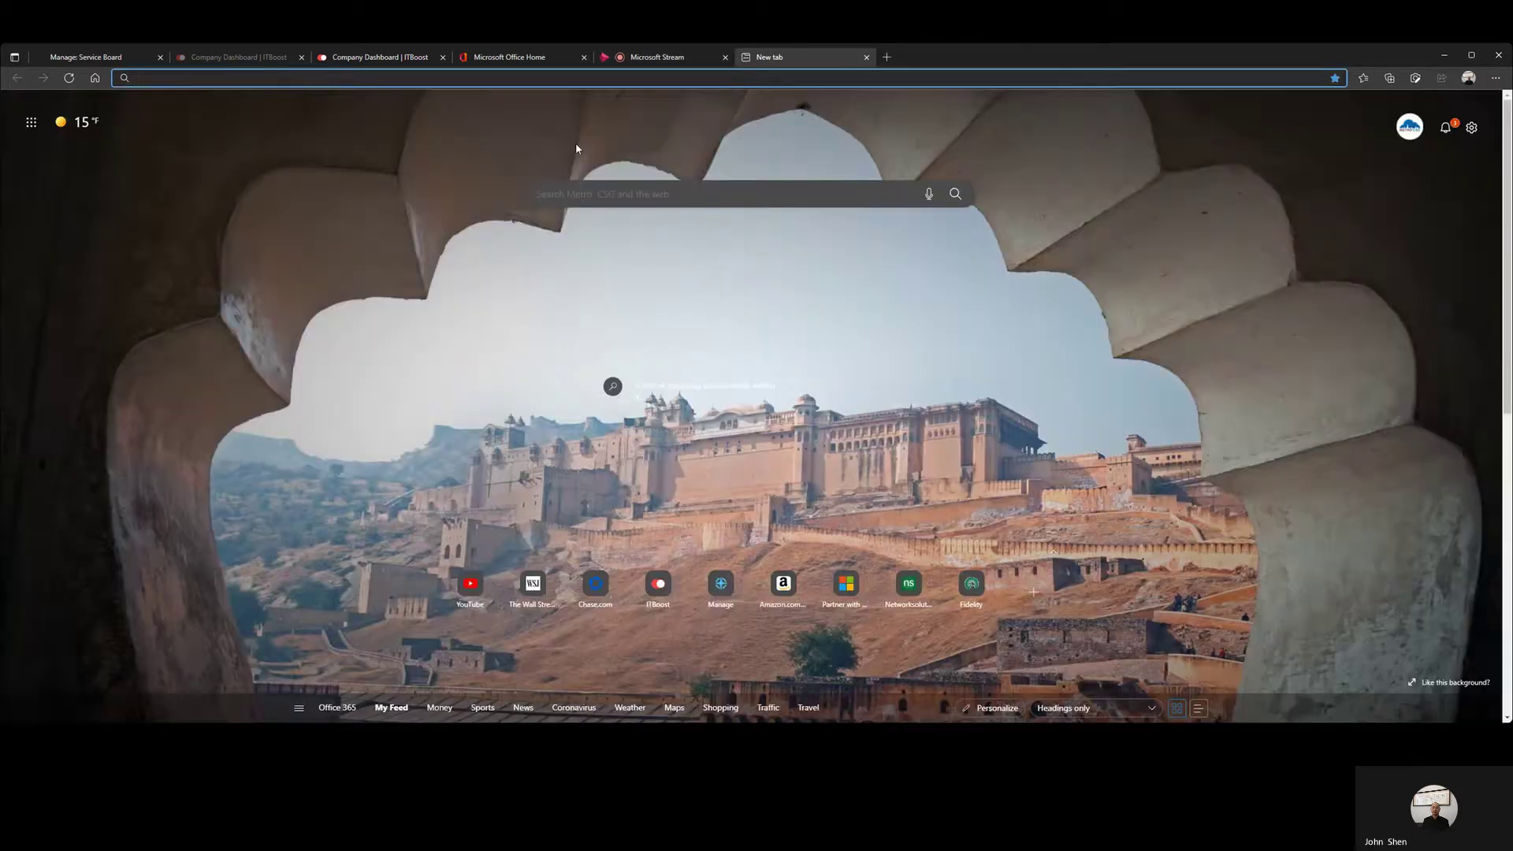
# Search Bing for 'recording' and switch to the WORK results
pyautogui.click(625, 204)
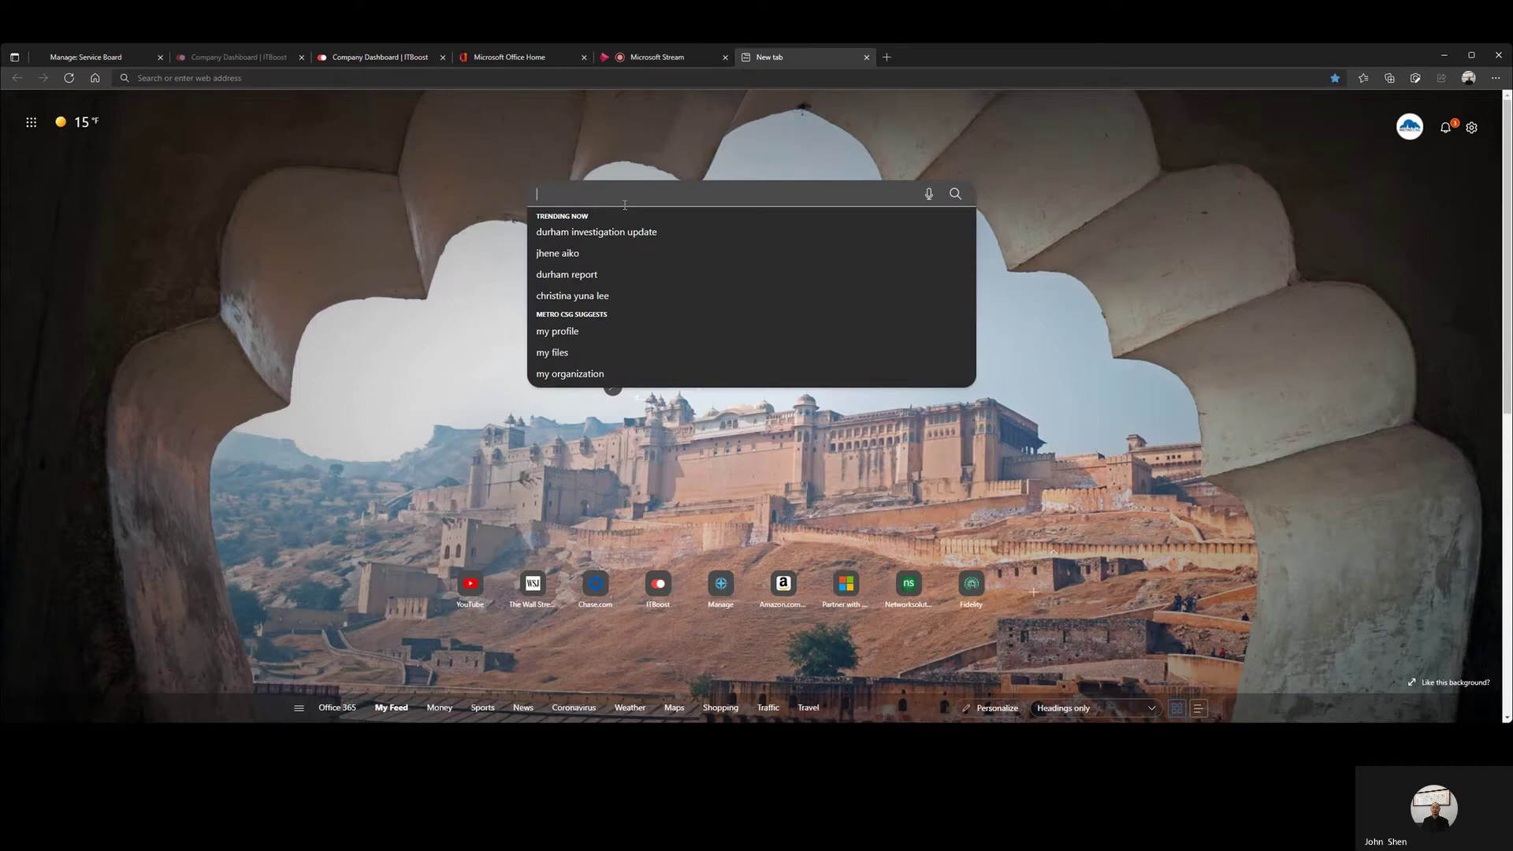
pyautogui.write('recording')
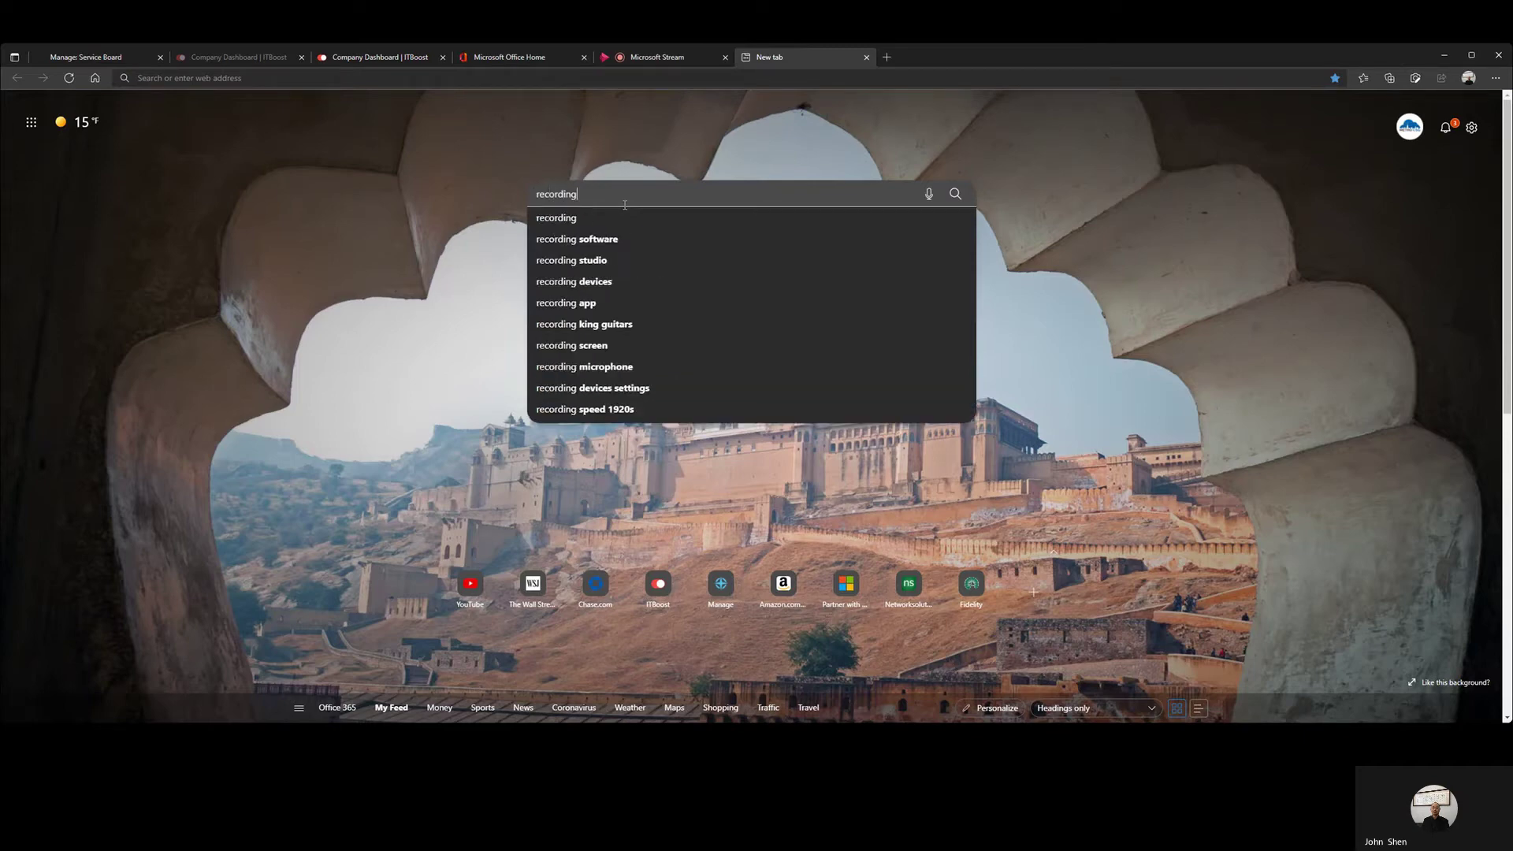
pyautogui.press('Return')
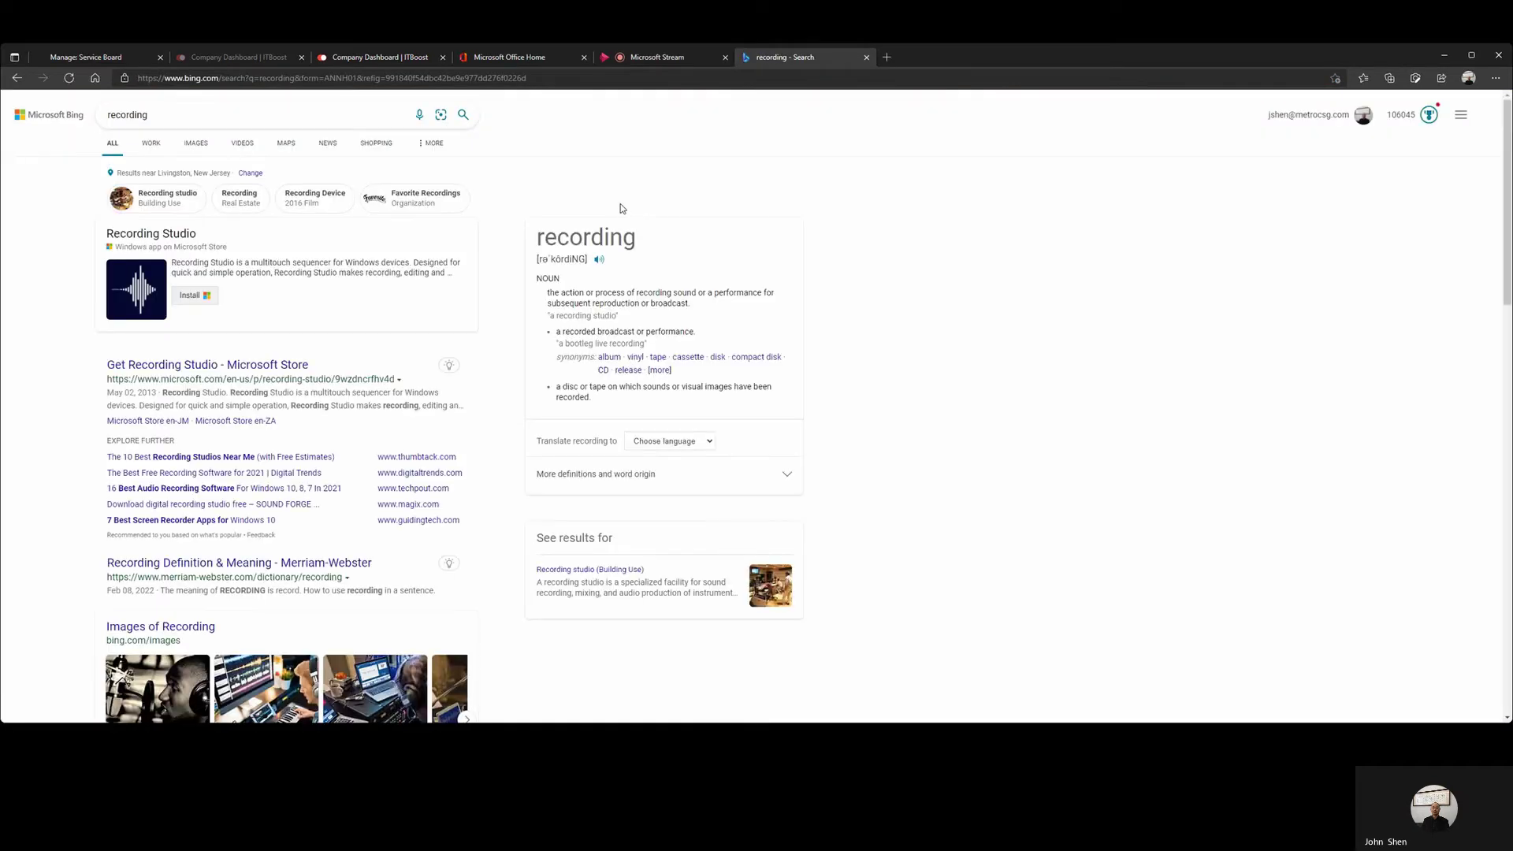
pyautogui.click(148, 145)
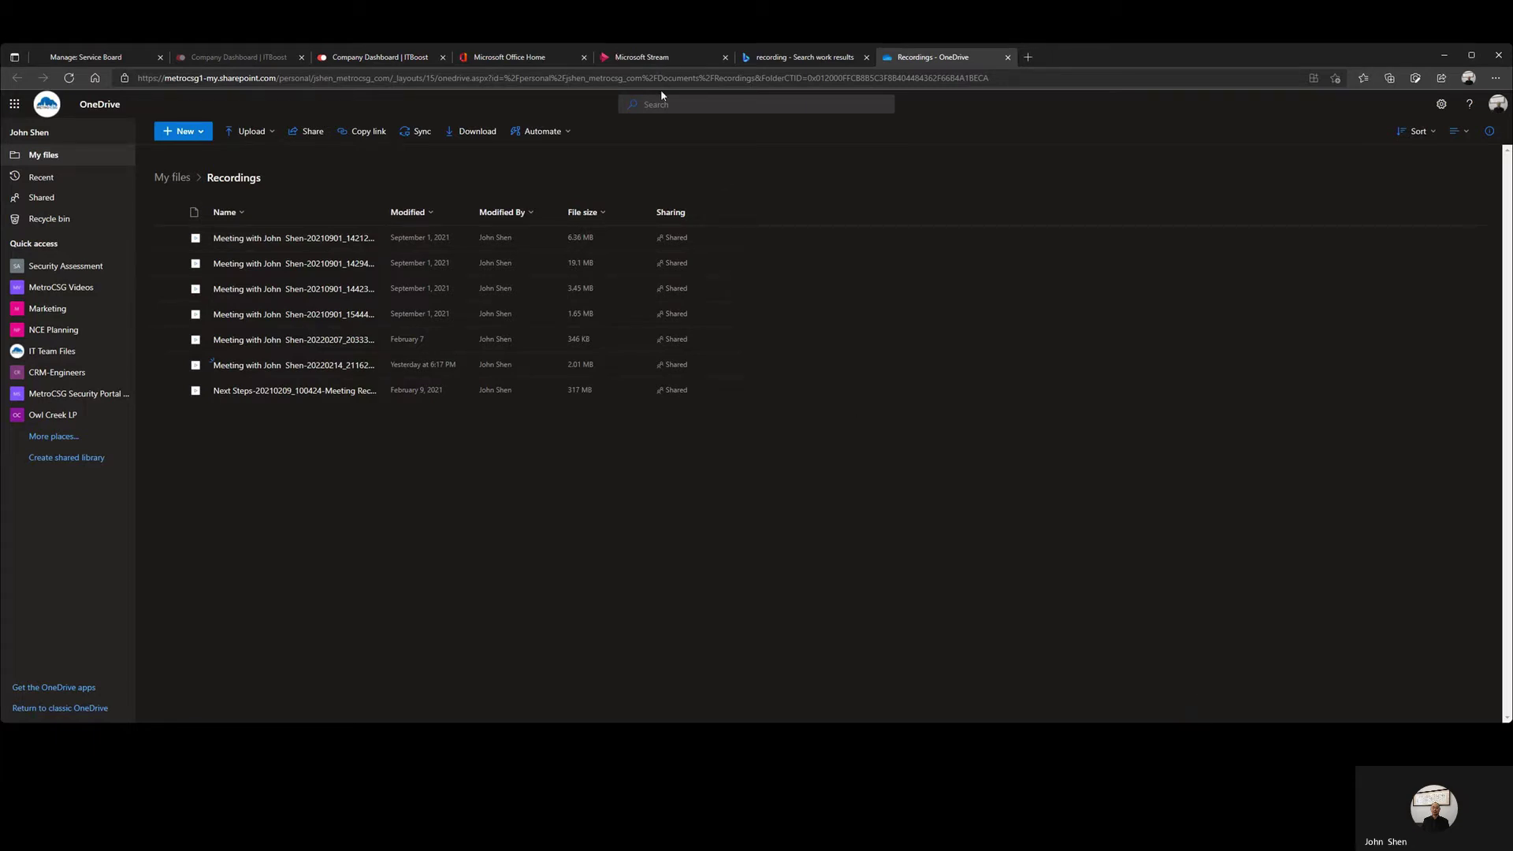
# Review the 0:24 recording near its end and proceed to Upload to Stream
pyautogui.click(658, 58)
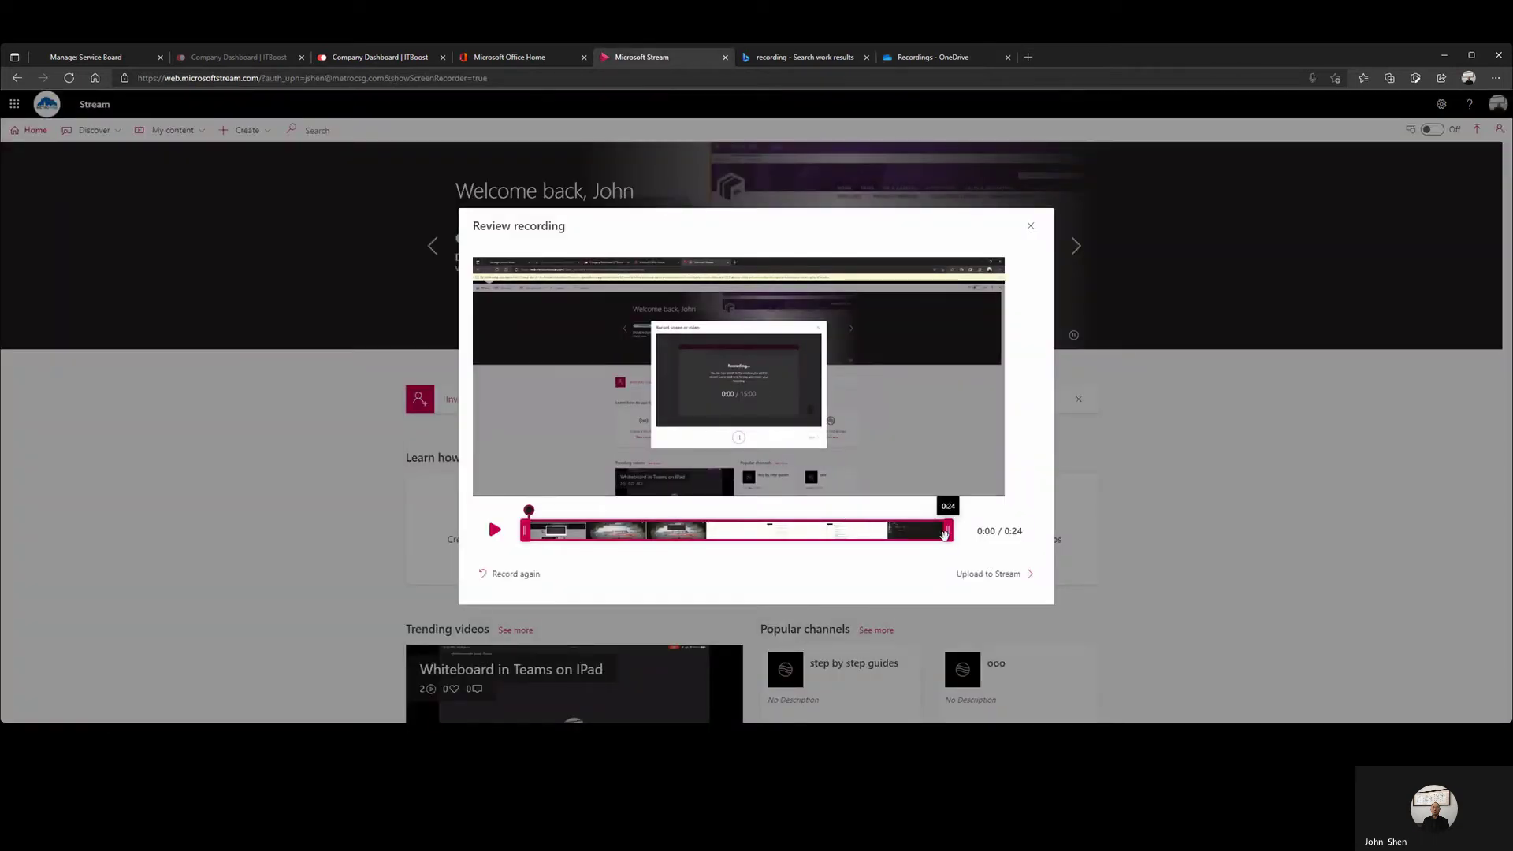
pyautogui.moveTo(947, 531); pyautogui.dragTo(974, 549)
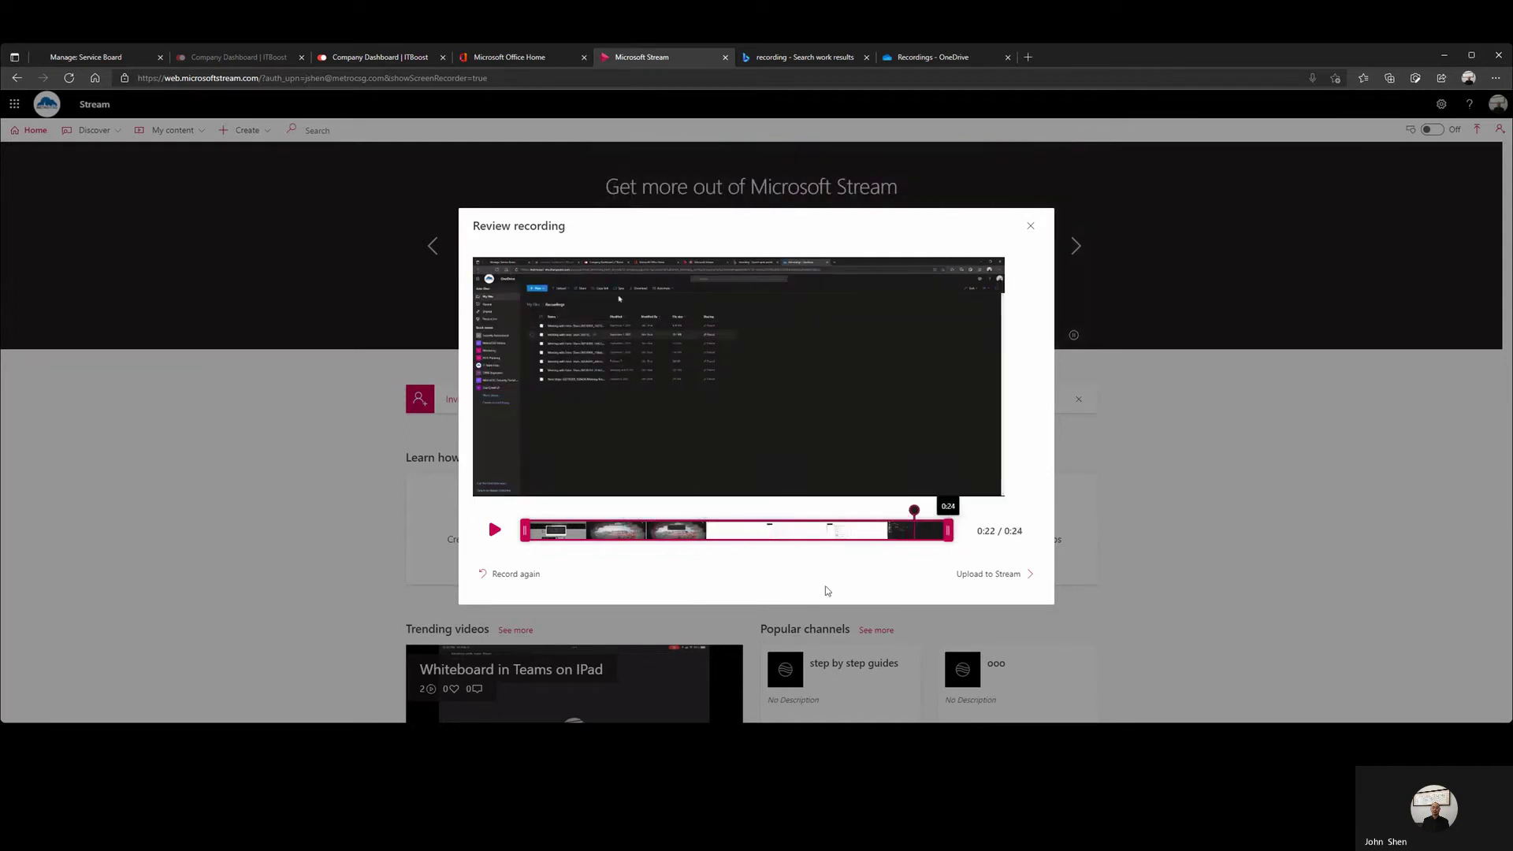
pyautogui.click(1002, 575)
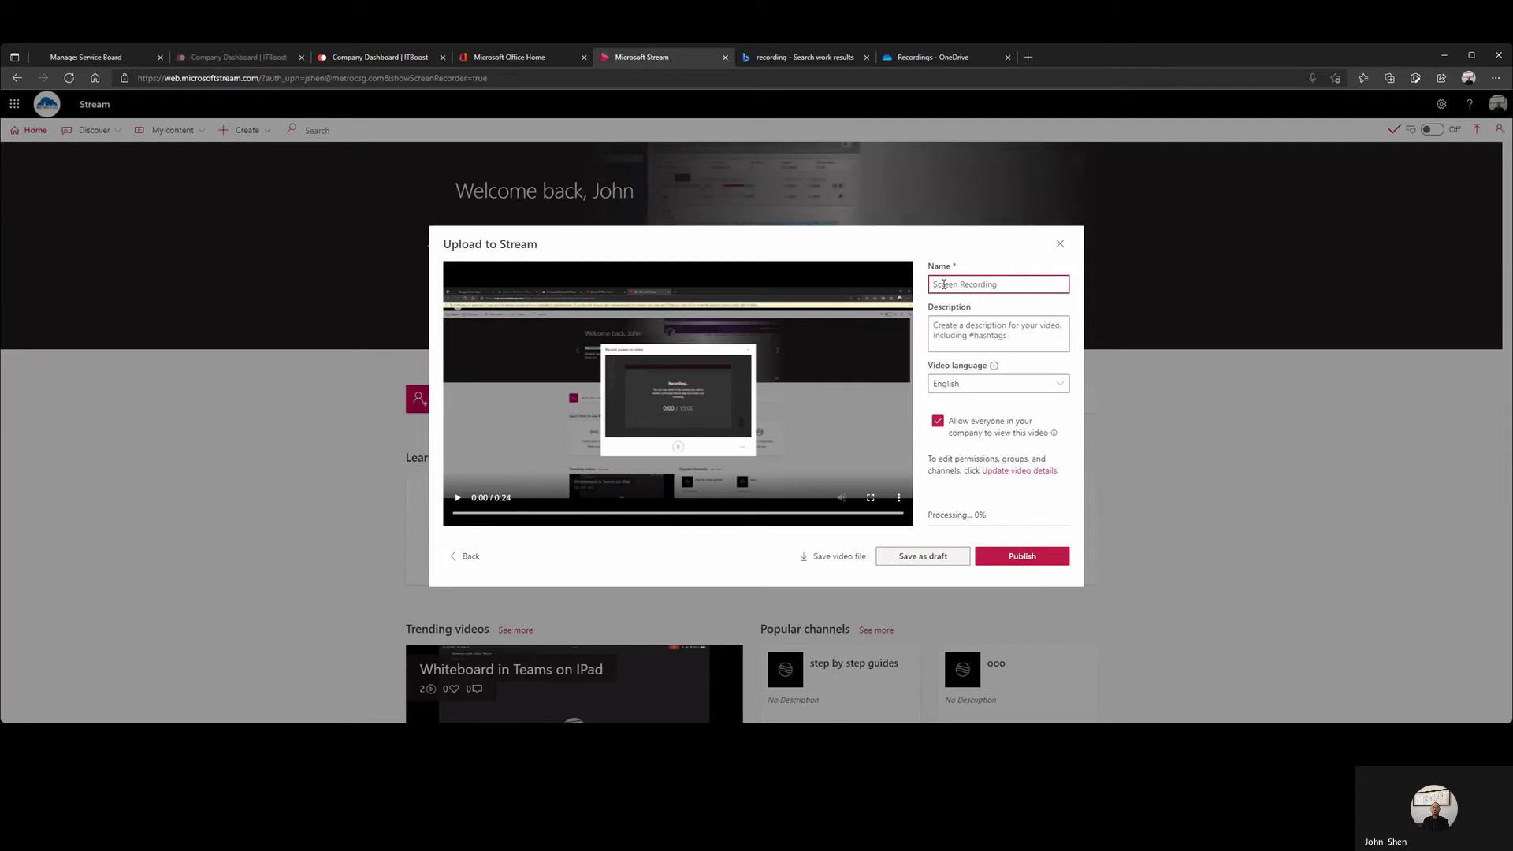
# Name the video 'Search in Edge SharePoint' and publish it
pyautogui.write('Search in ')
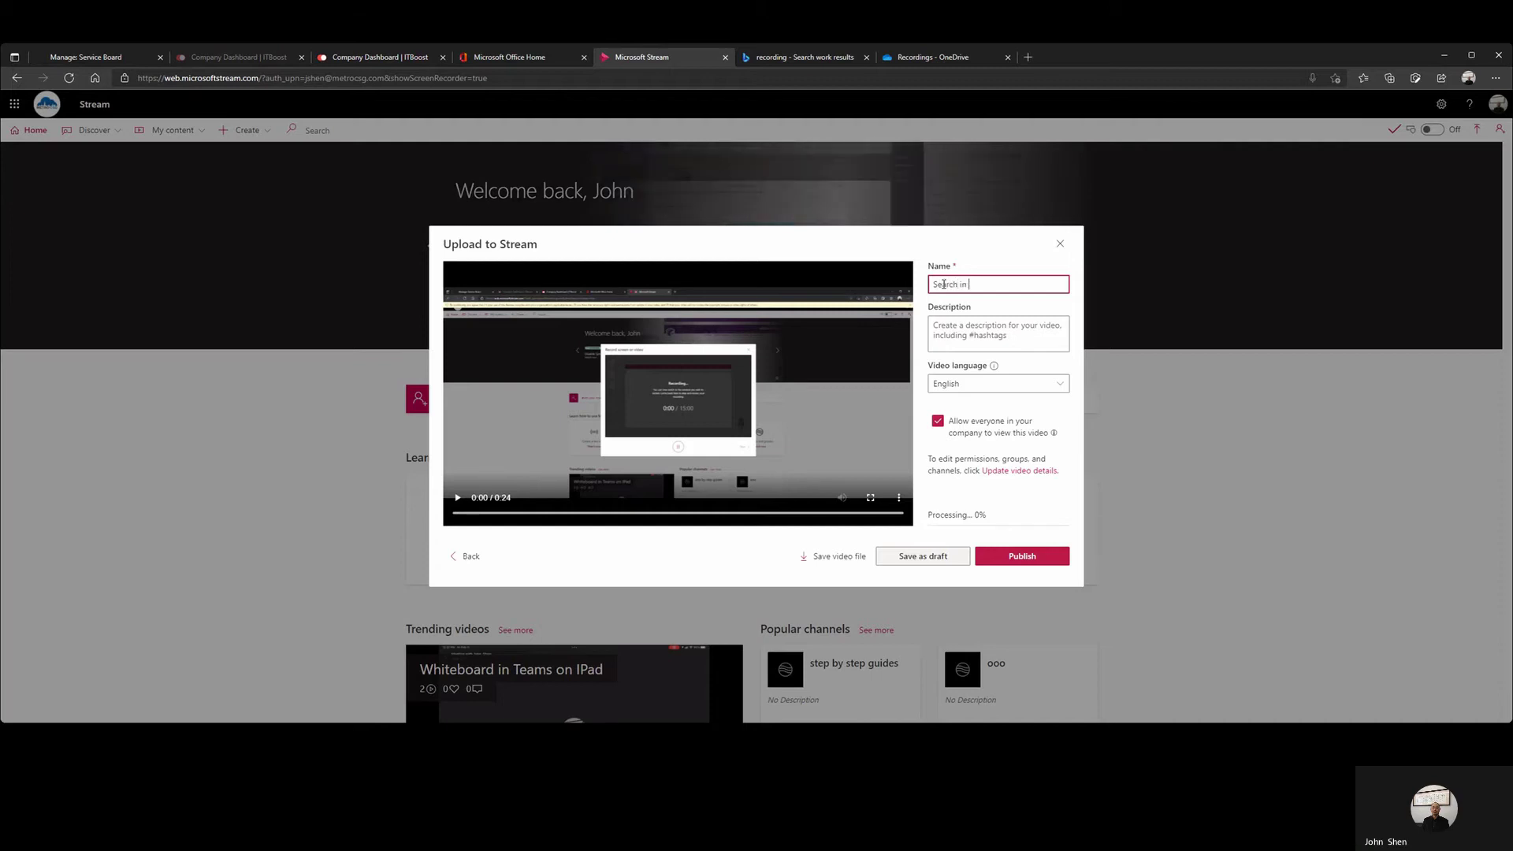
pyautogui.write('Edge')
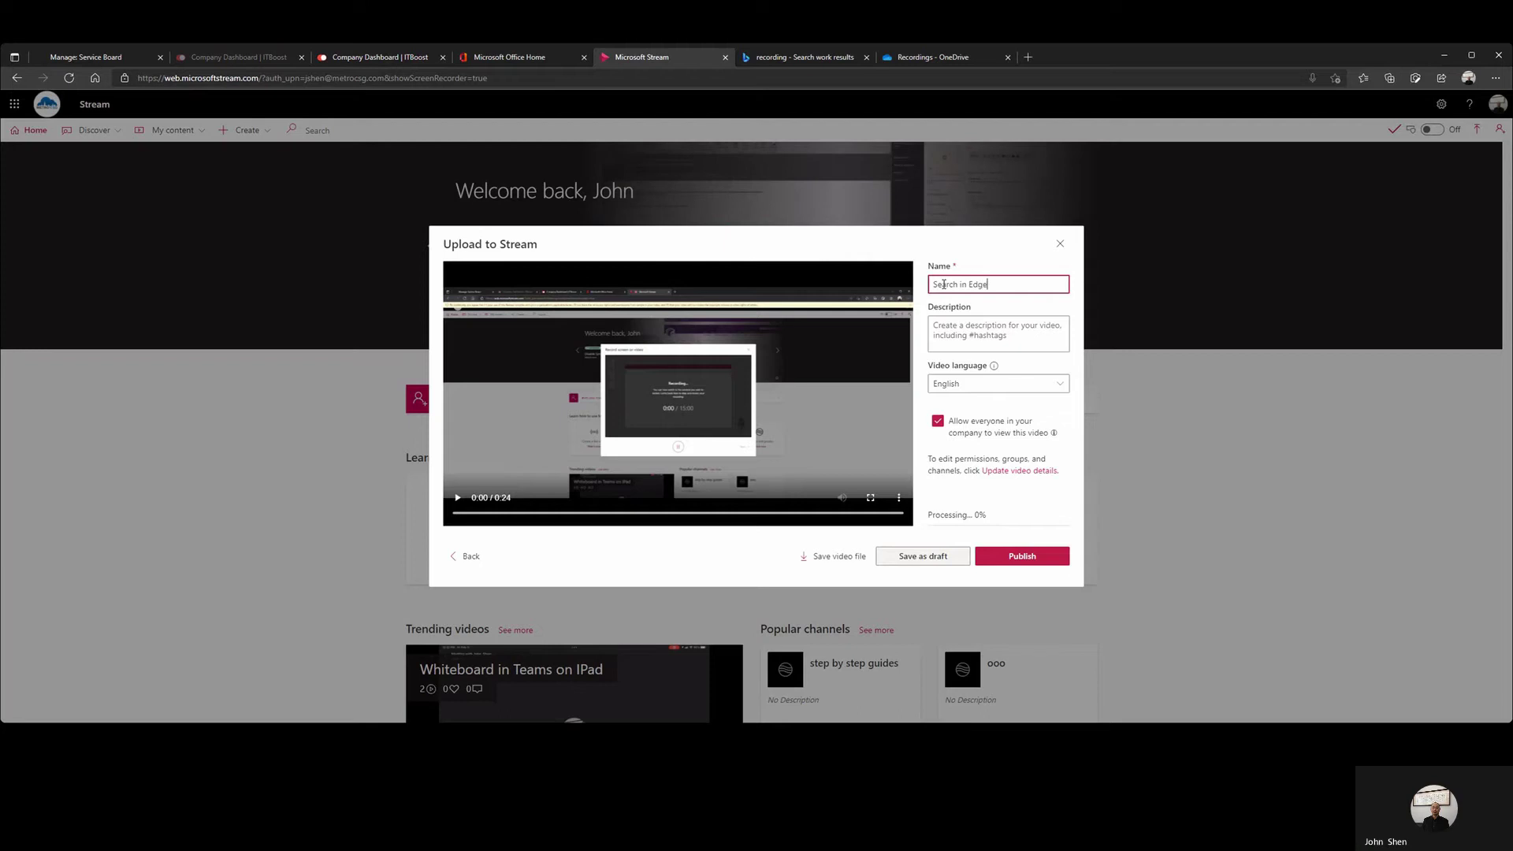
pyautogui.write(' SharePoint')
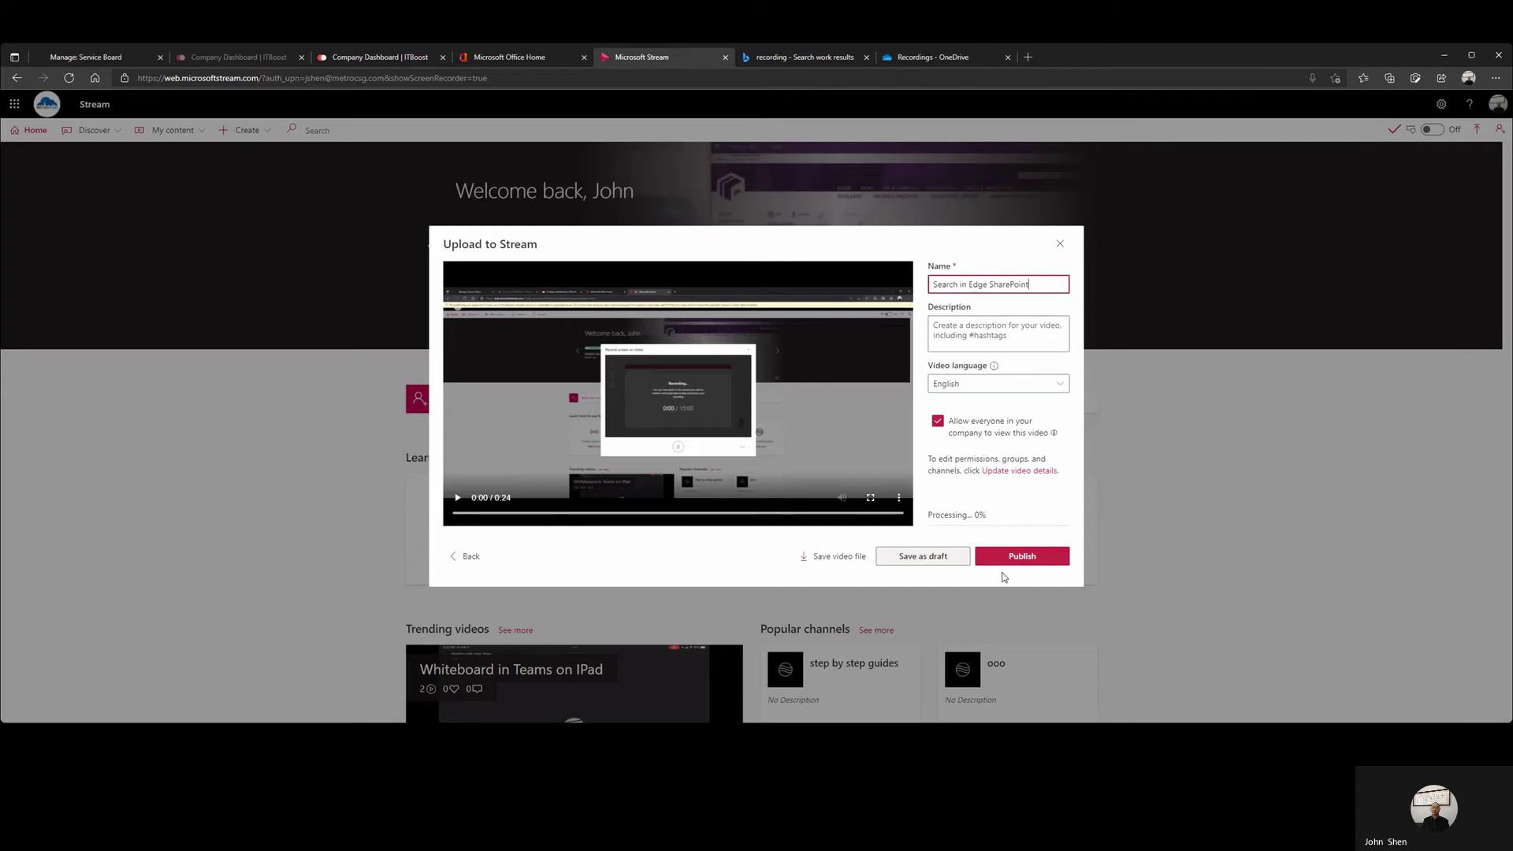
pyautogui.click(1026, 556)
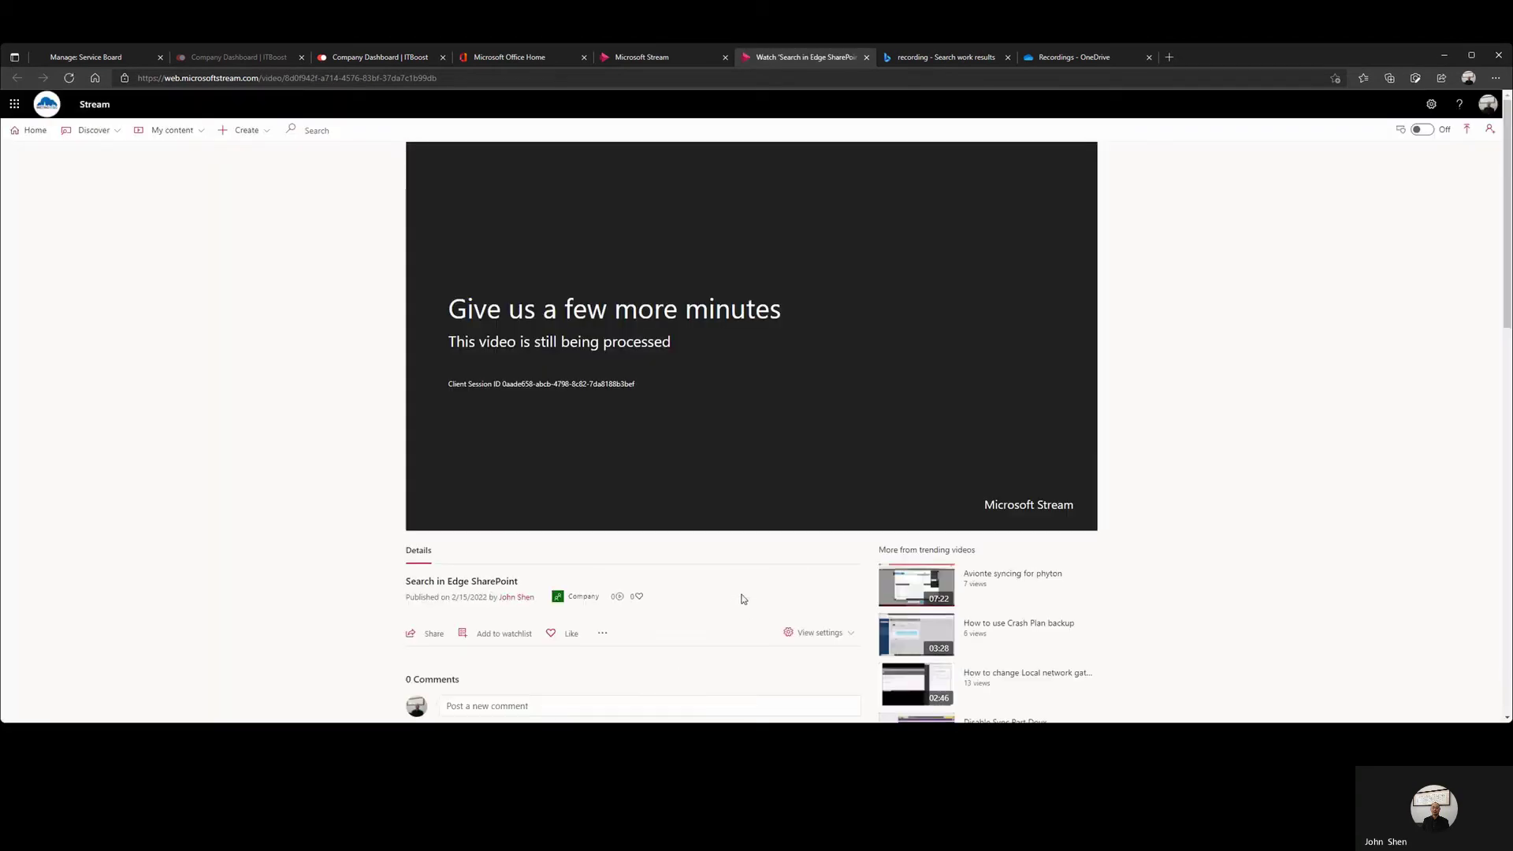
pyautogui.scroll(-1, 743, 598)
pyautogui.scroll(1, 744, 599)
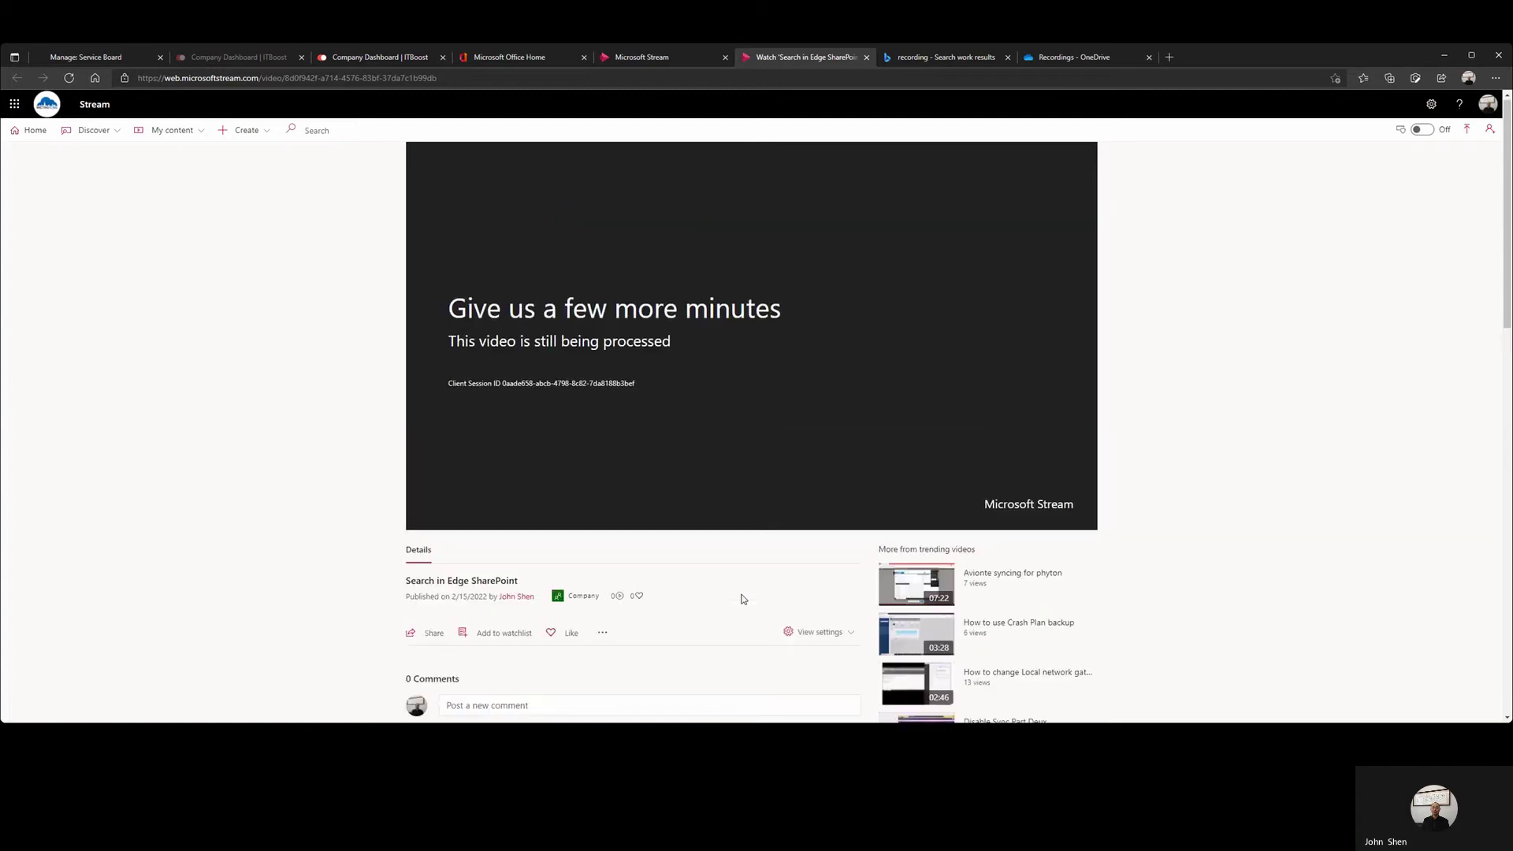
pyautogui.scroll(-1, 743, 599)
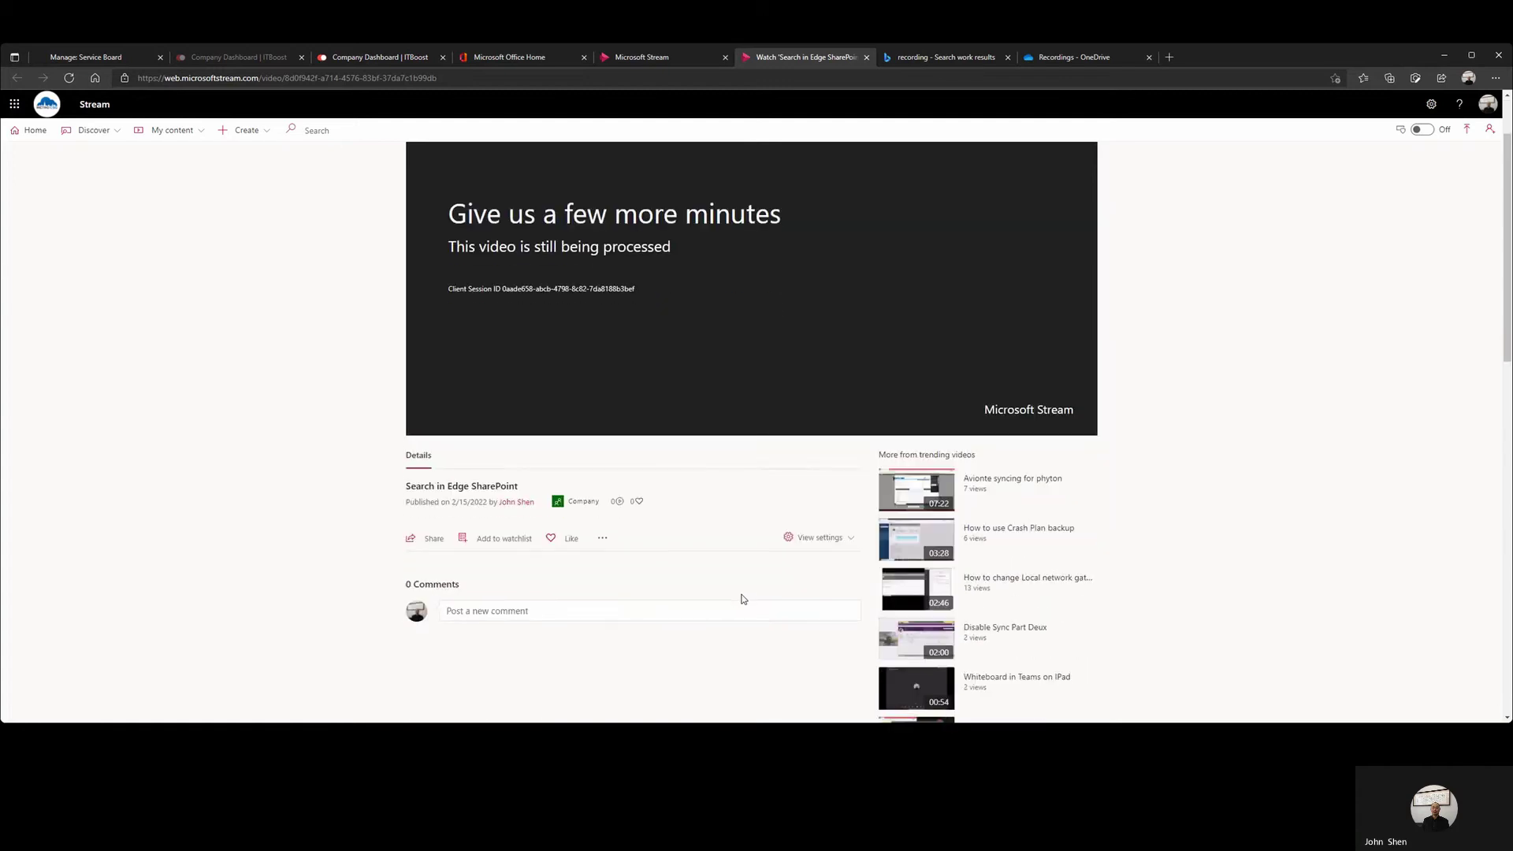
pyautogui.click(435, 540)
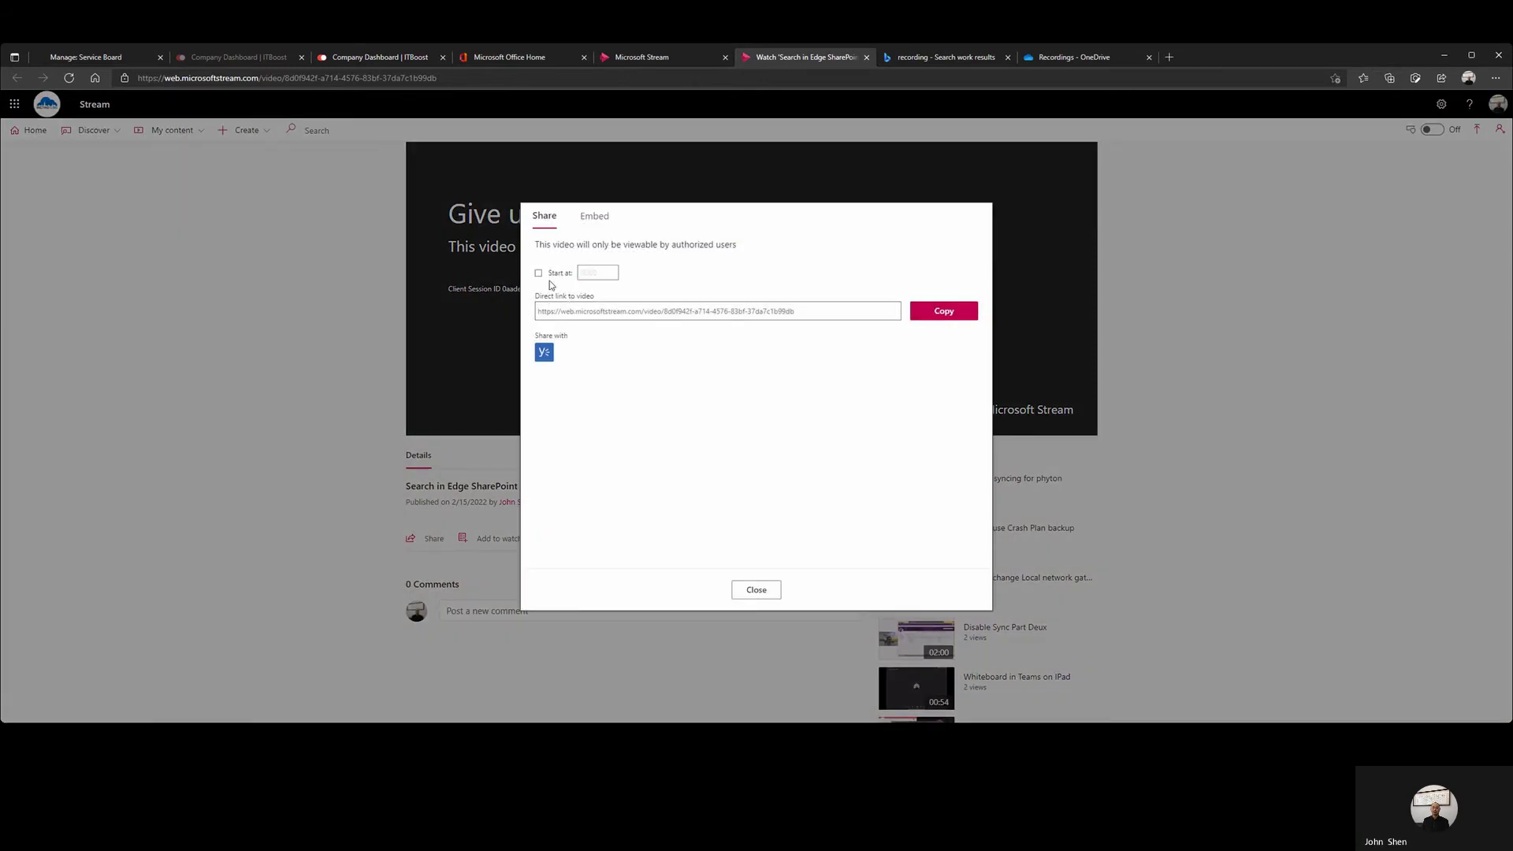
pyautogui.click(593, 218)
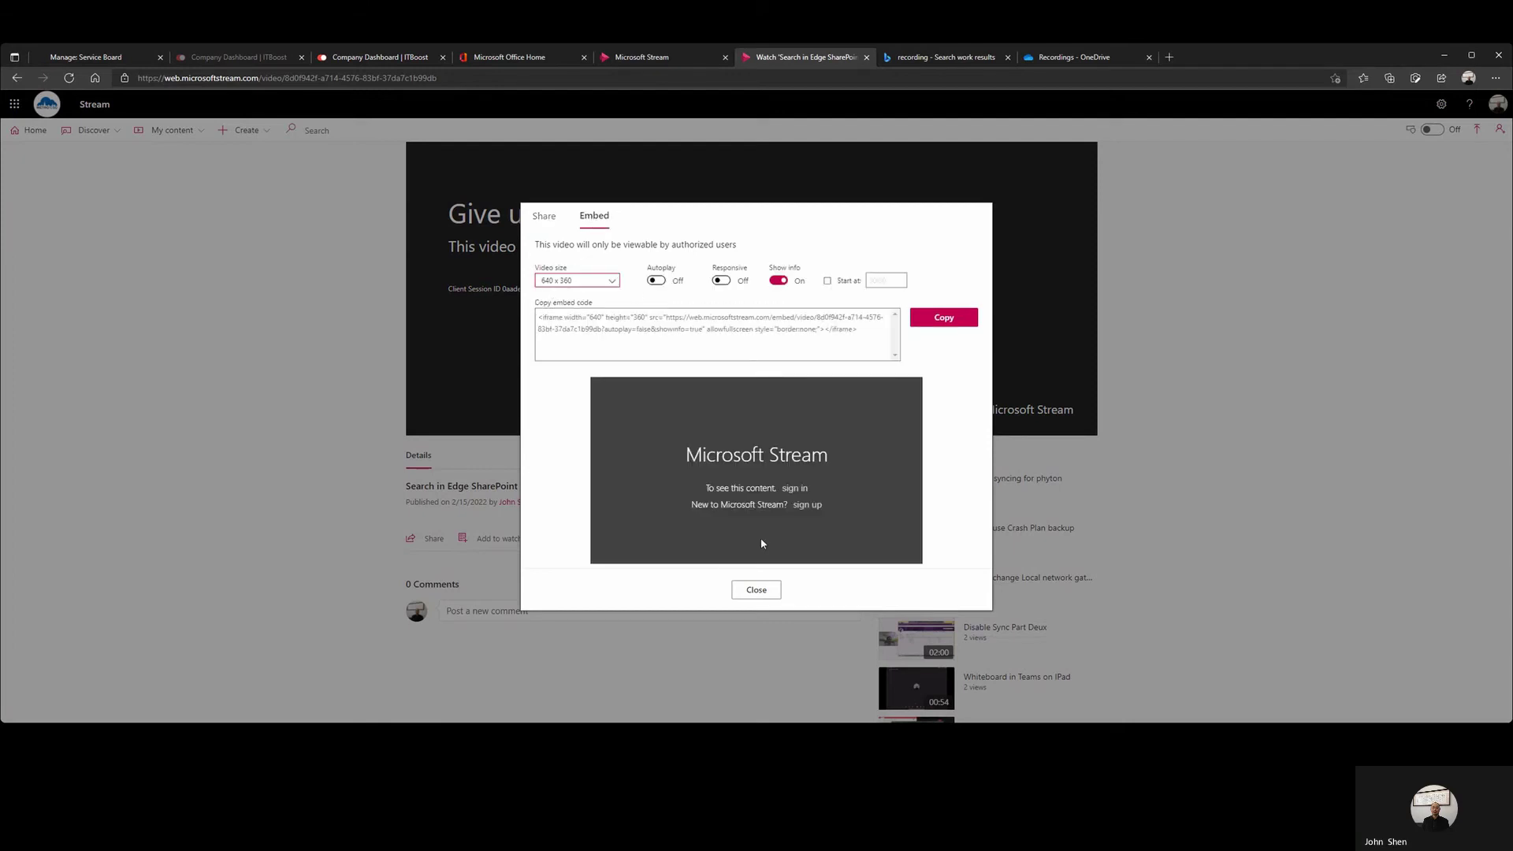
pyautogui.click(768, 598)
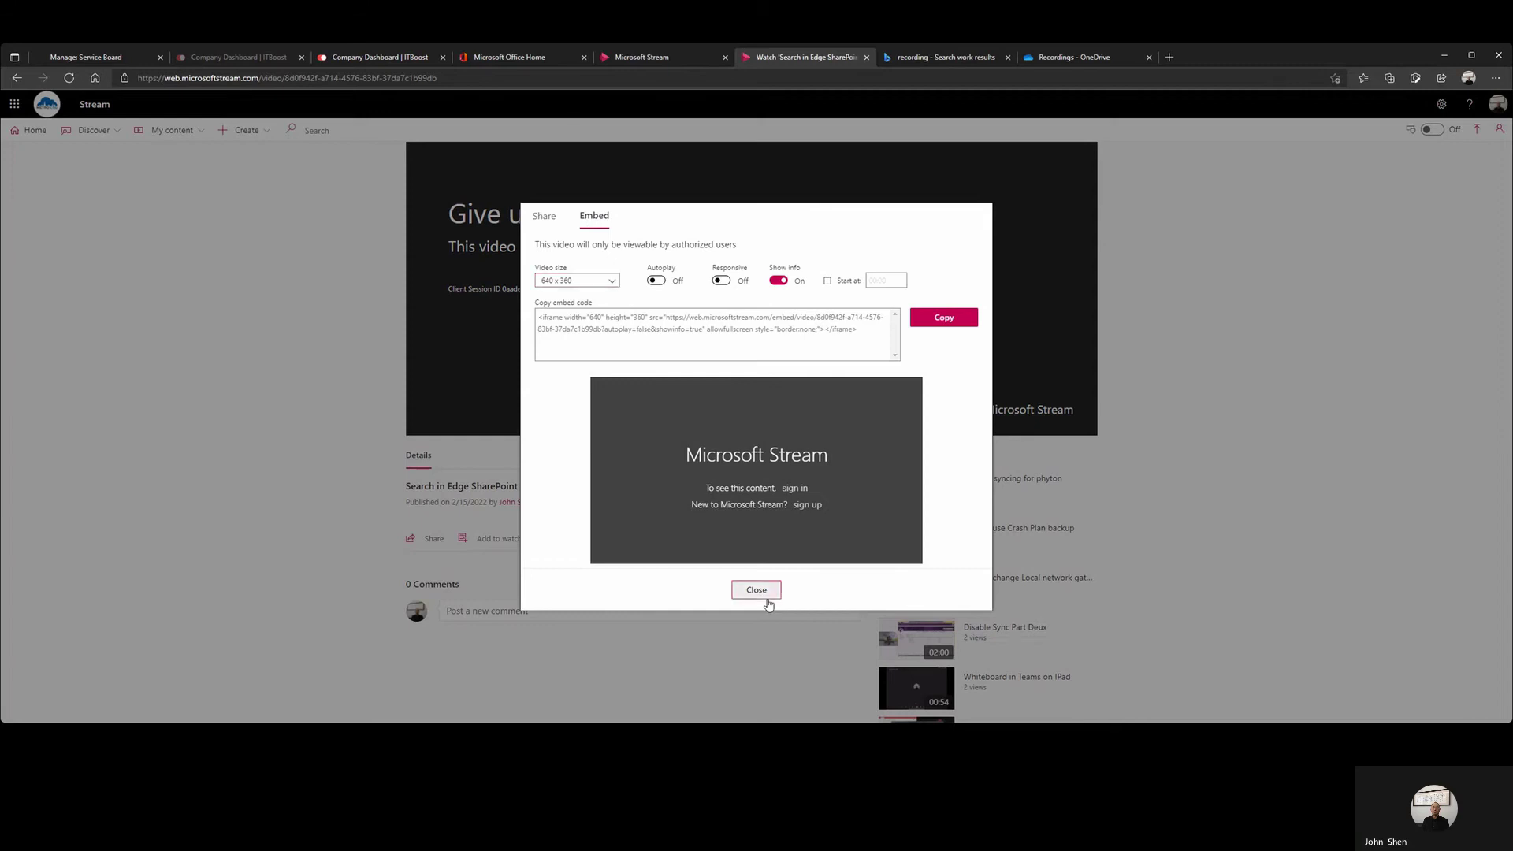